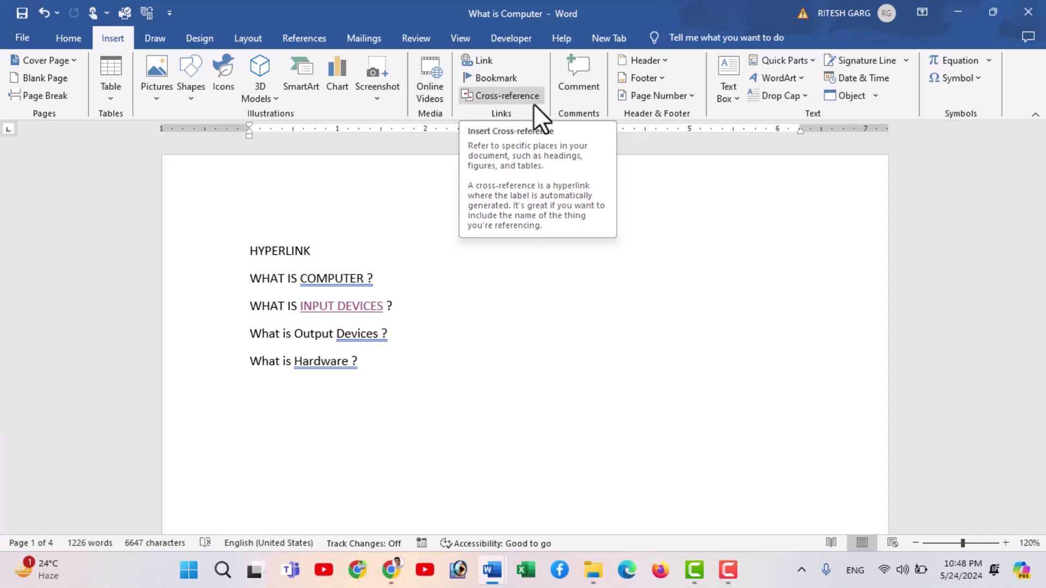
- Minimize Word and open the 'crossreference' document from the desktop's hyperlink folder
click(955, 11)
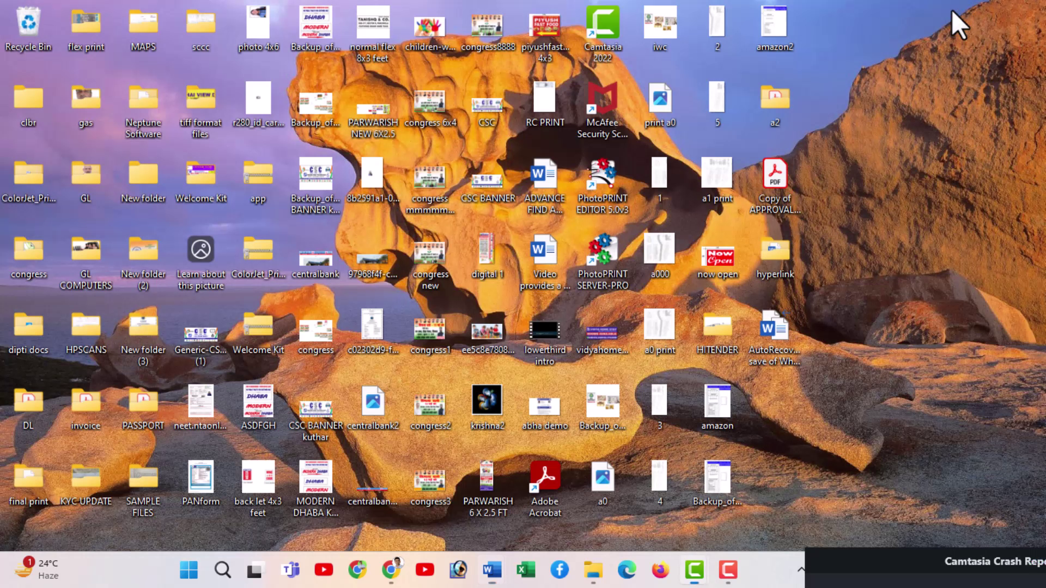
double_click(786, 243)
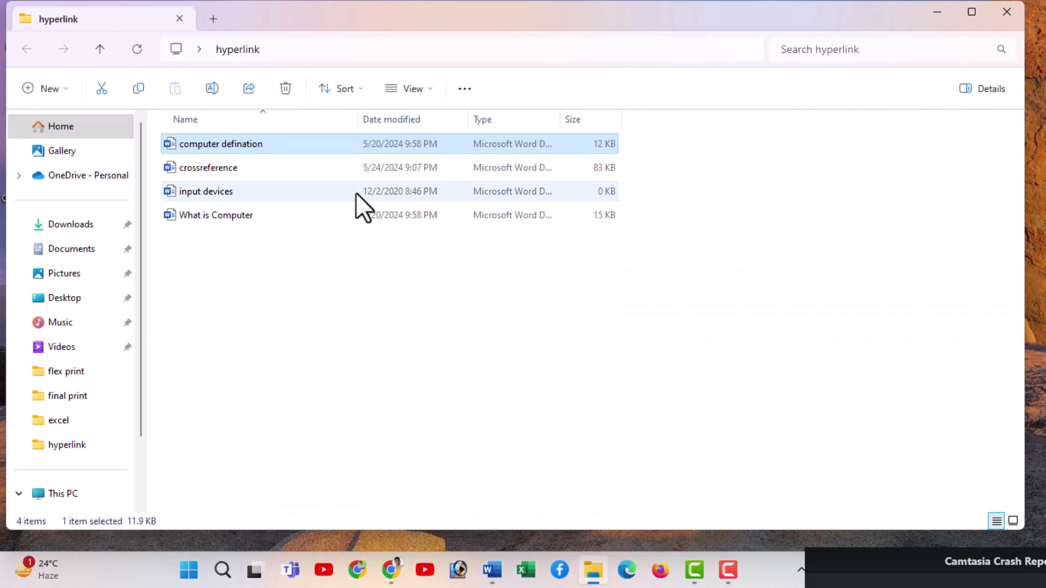
double_click(243, 175)
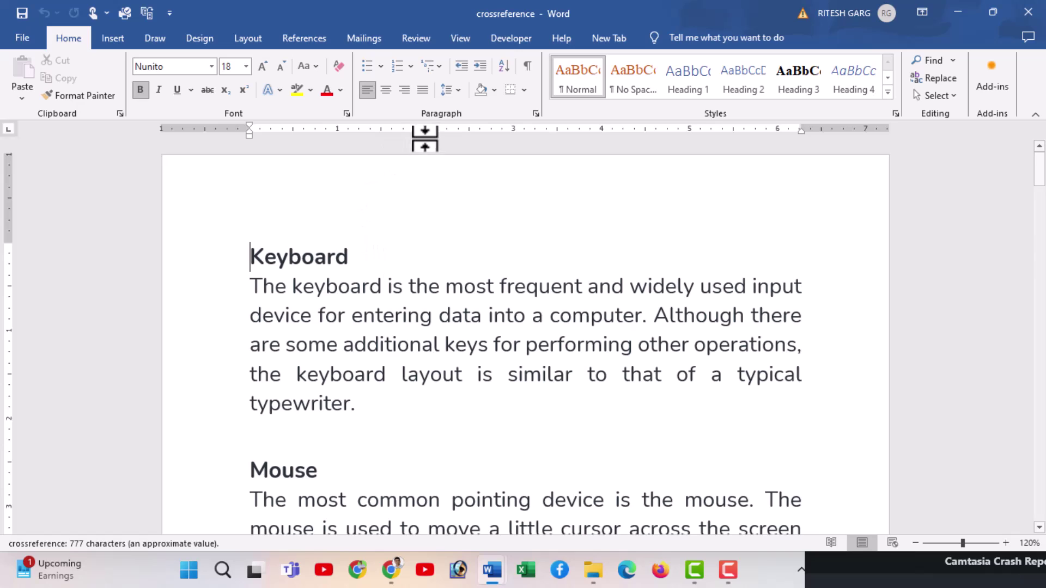
- Show the Insert ribbon and review the keyboard, joystick and mouse figures, Fig 1.1 to Fig 1.3
click(110, 38)
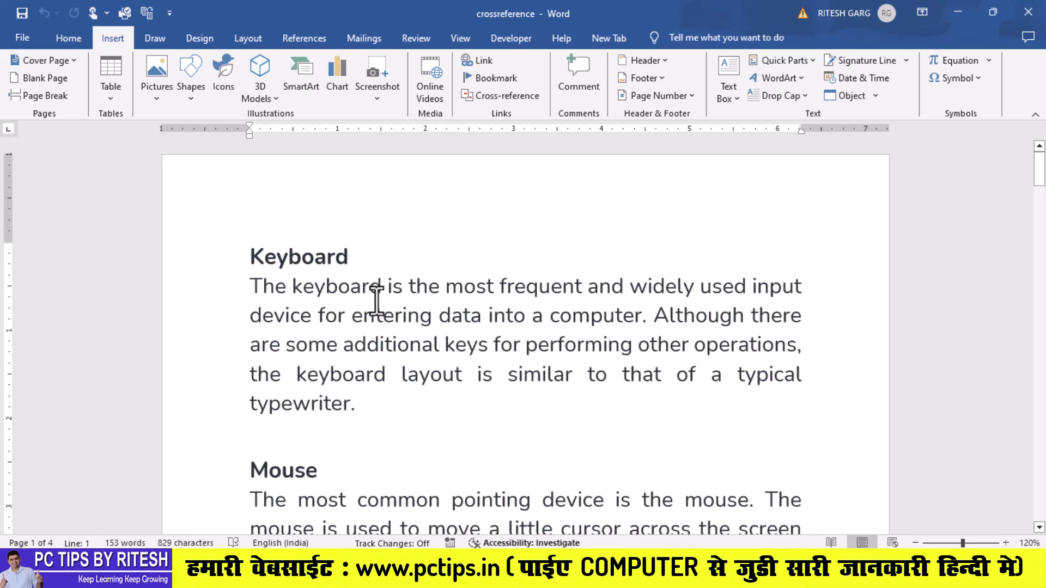
ctrl+scroll(378, 303, down, 3)
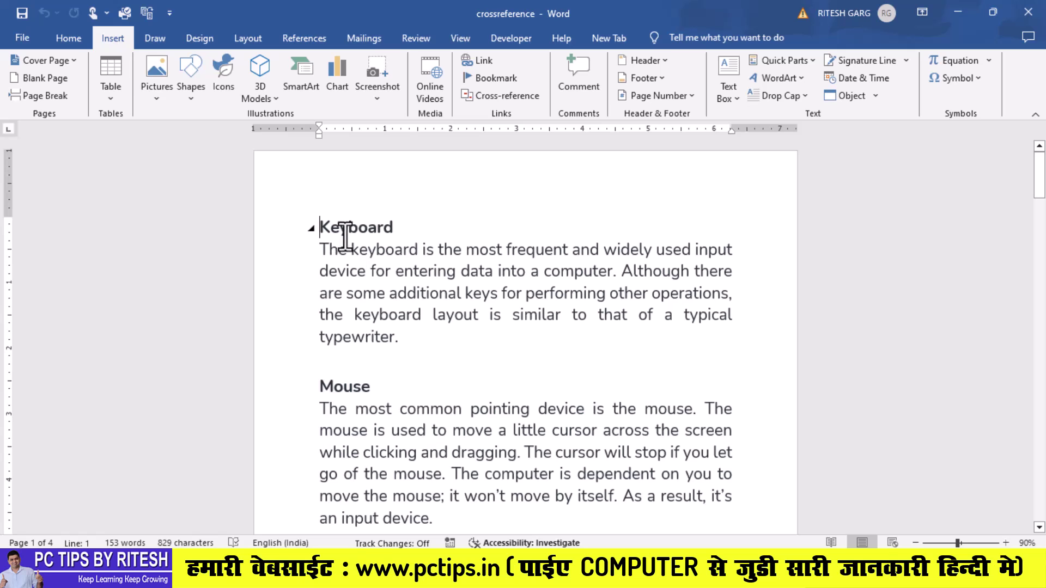
scroll(388, 234, down, 1)
scroll(381, 306, down, 1)
scroll(393, 334, down, 2)
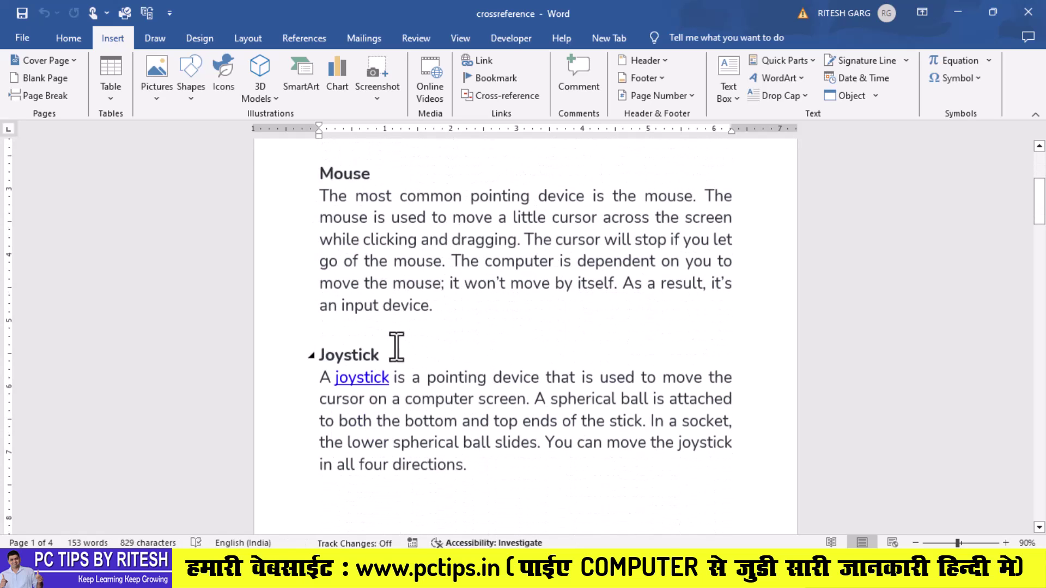
scroll(420, 357, down, 1)
scroll(422, 365, down, 4)
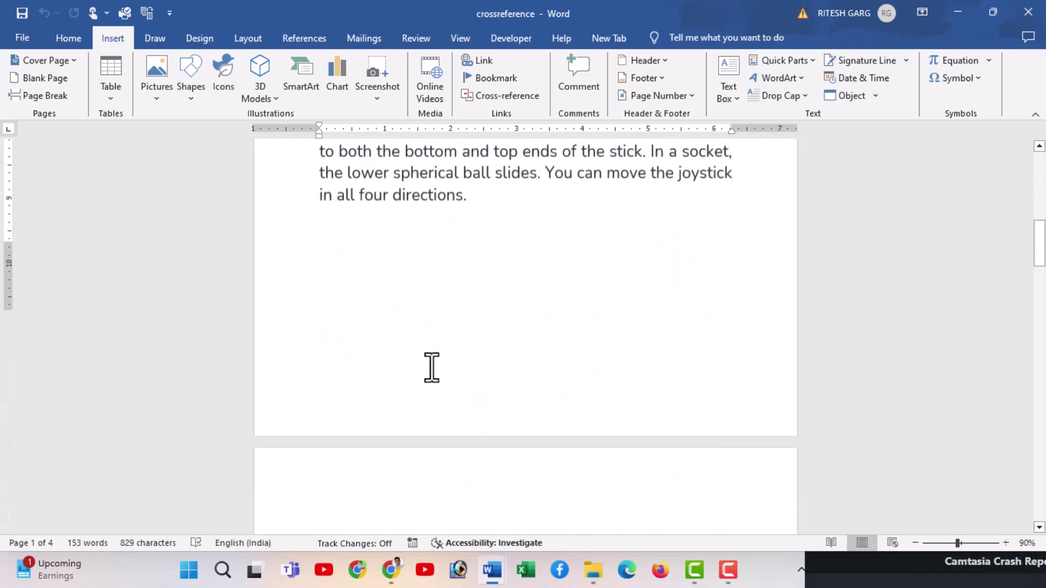
scroll(430, 367, down, 4)
scroll(434, 374, down, 1)
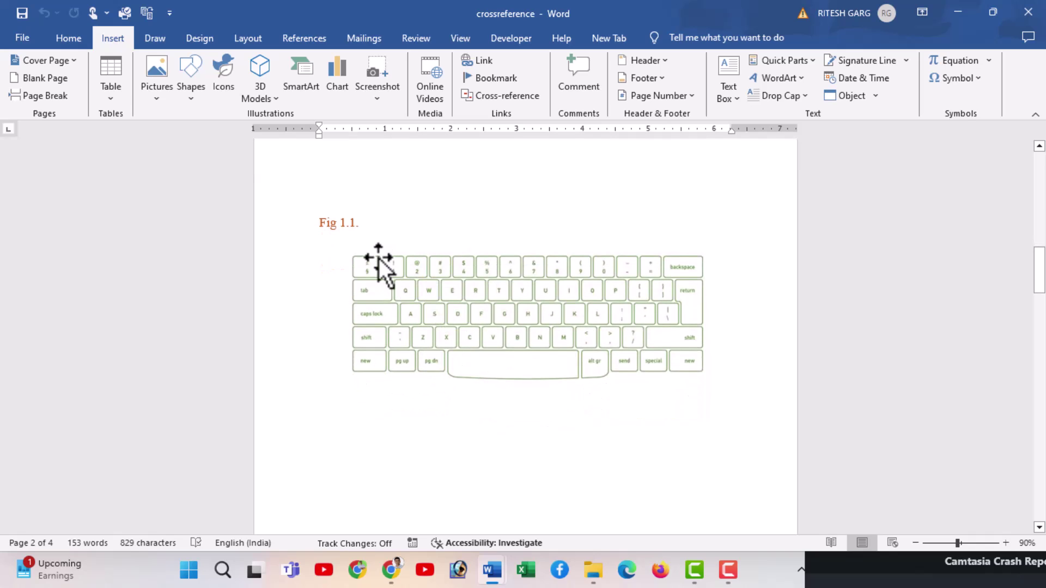
scroll(423, 278, down, 1)
scroll(433, 313, down, 3)
scroll(441, 332, down, 3)
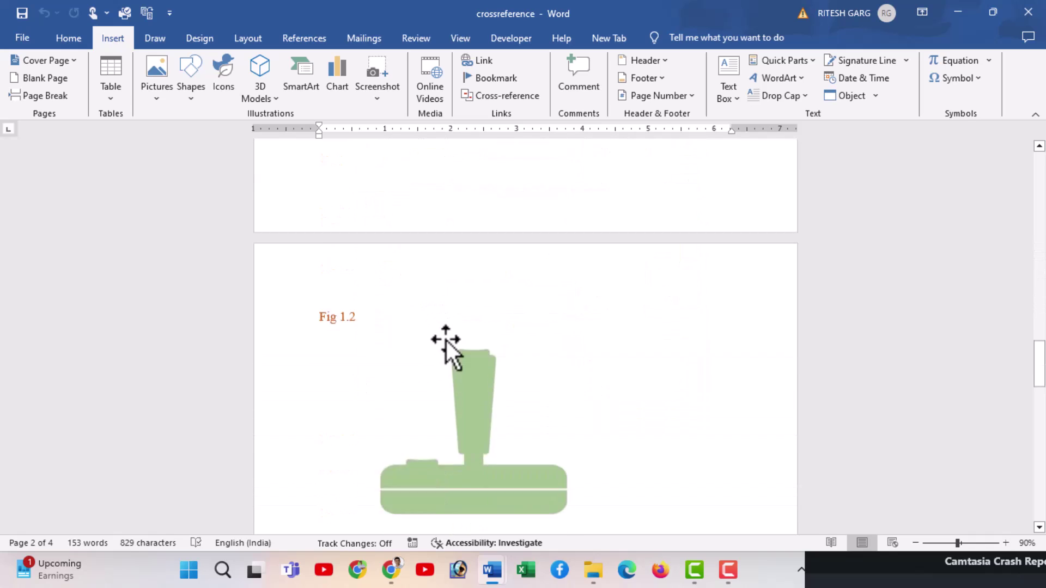
scroll(446, 338, down, 2)
scroll(446, 336, down, 4)
scroll(451, 339, down, 4)
scroll(456, 346, down, 5)
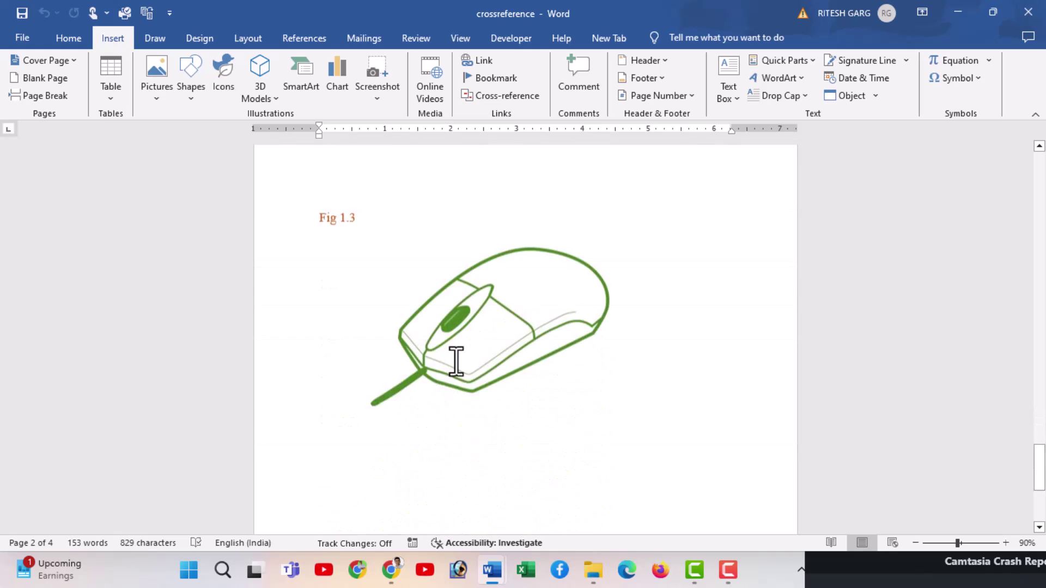
scroll(458, 357, down, 3)
scroll(459, 358, up, 5)
scroll(459, 359, up, 4)
scroll(459, 359, up, 4)
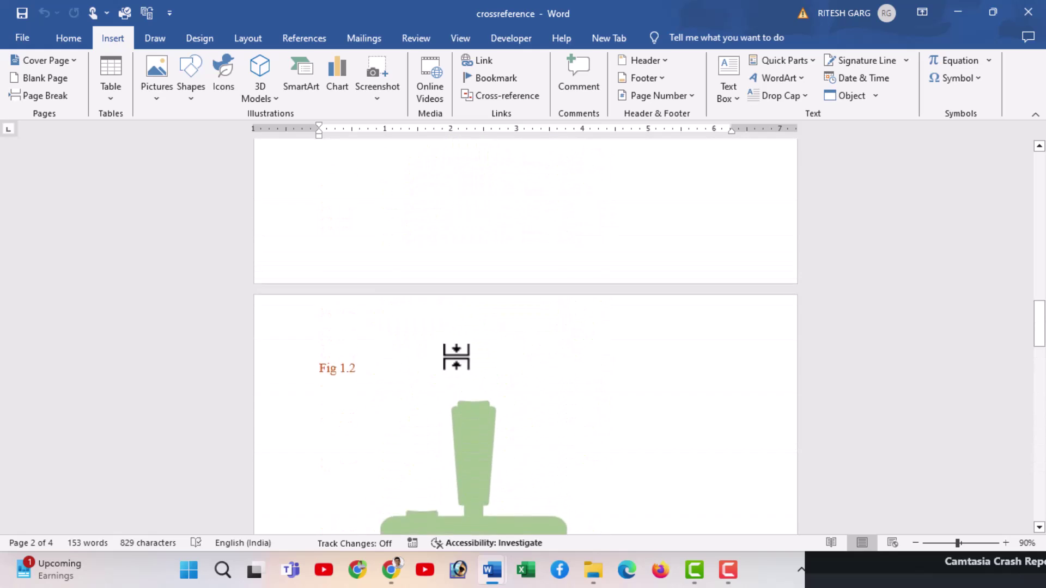
scroll(459, 358, up, 4)
scroll(459, 358, up, 4)
scroll(459, 359, up, 4)
scroll(459, 359, up, 1)
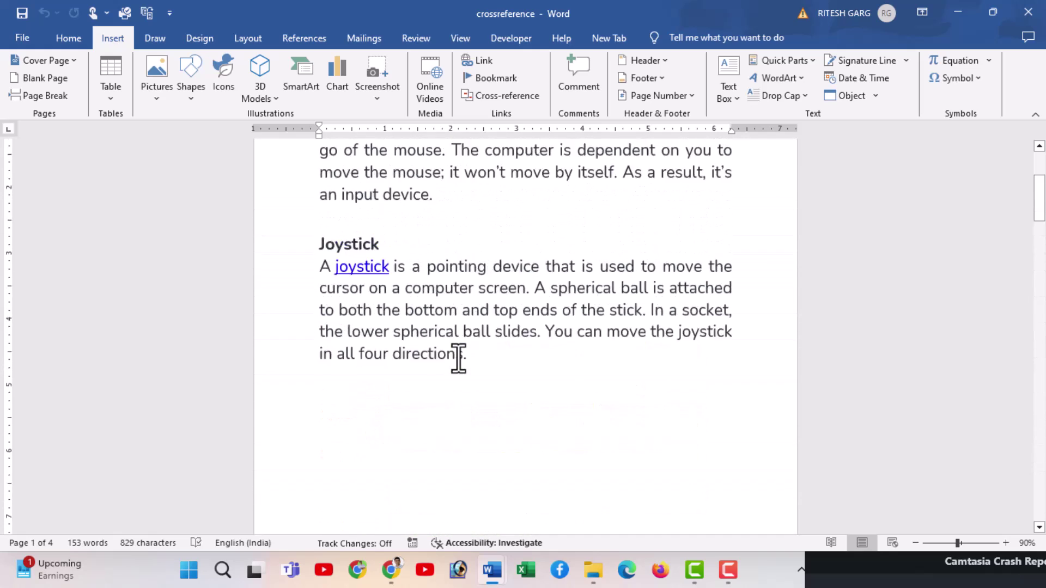
scroll(459, 359, up, 4)
scroll(459, 359, up, 1)
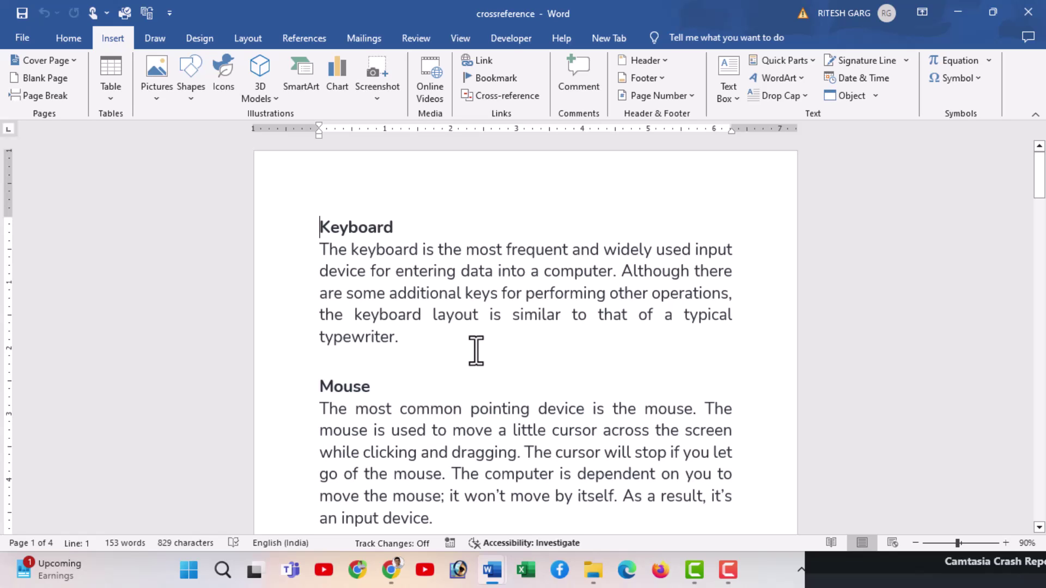
scroll(479, 354, down, 1)
scroll(490, 360, down, 2)
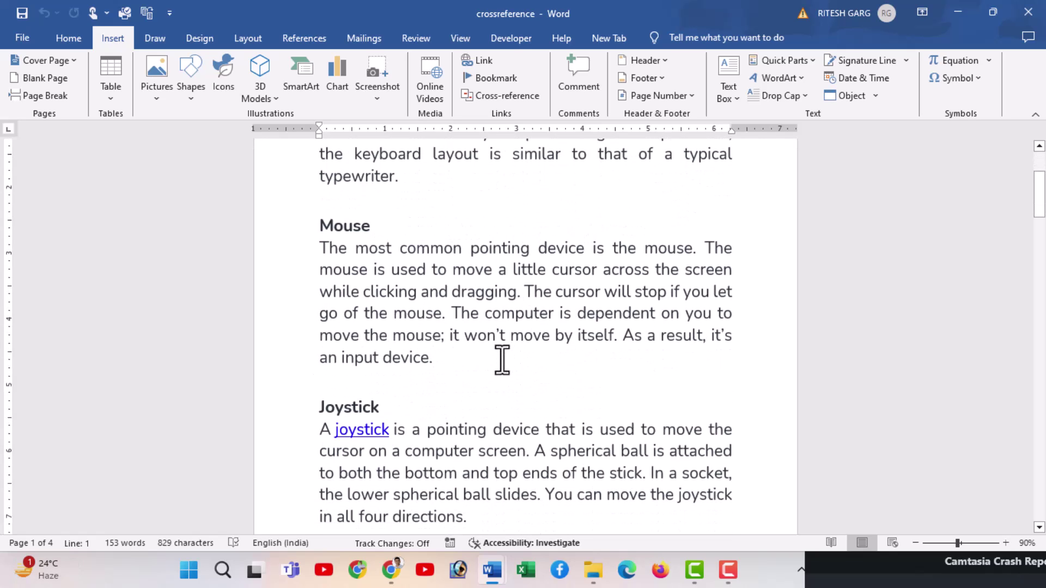
scroll(499, 360, down, 3)
scroll(501, 361, down, 3)
scroll(500, 362, down, 3)
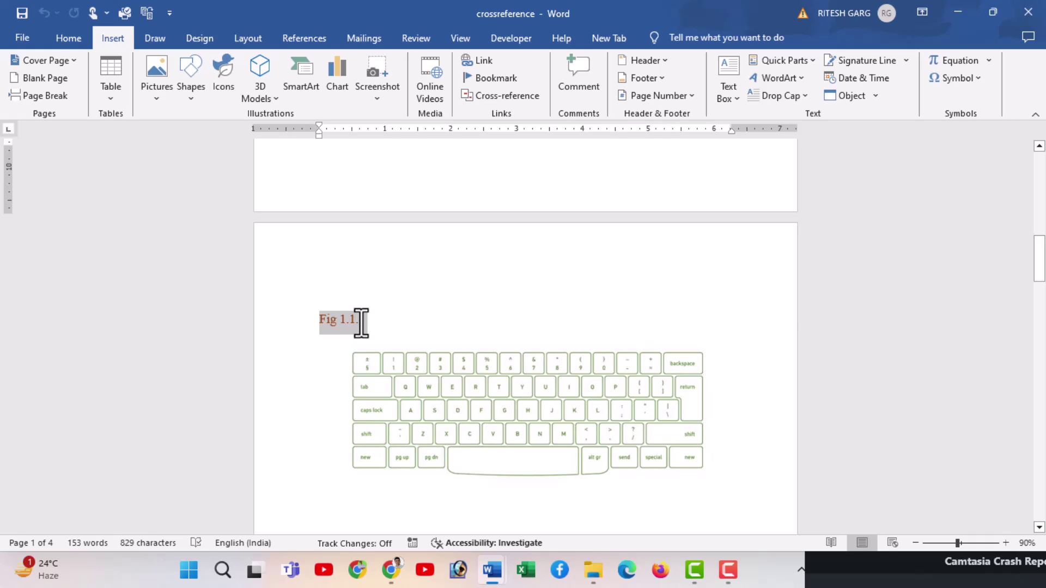
- Apply the Heading 1 style to the Fig 1.1 and Fig 1.2 captions
triple_click(361, 322)
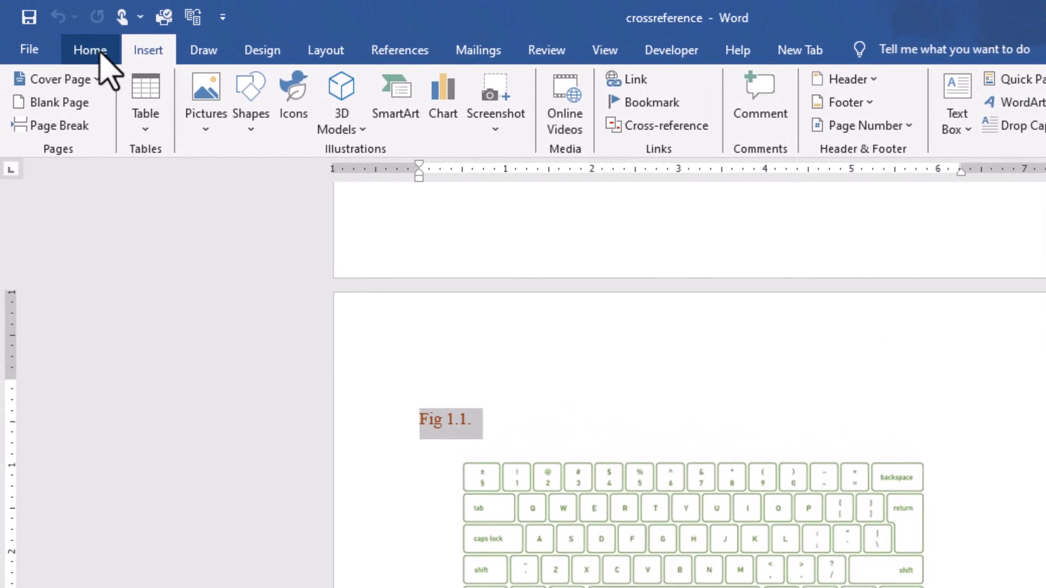
click(90, 50)
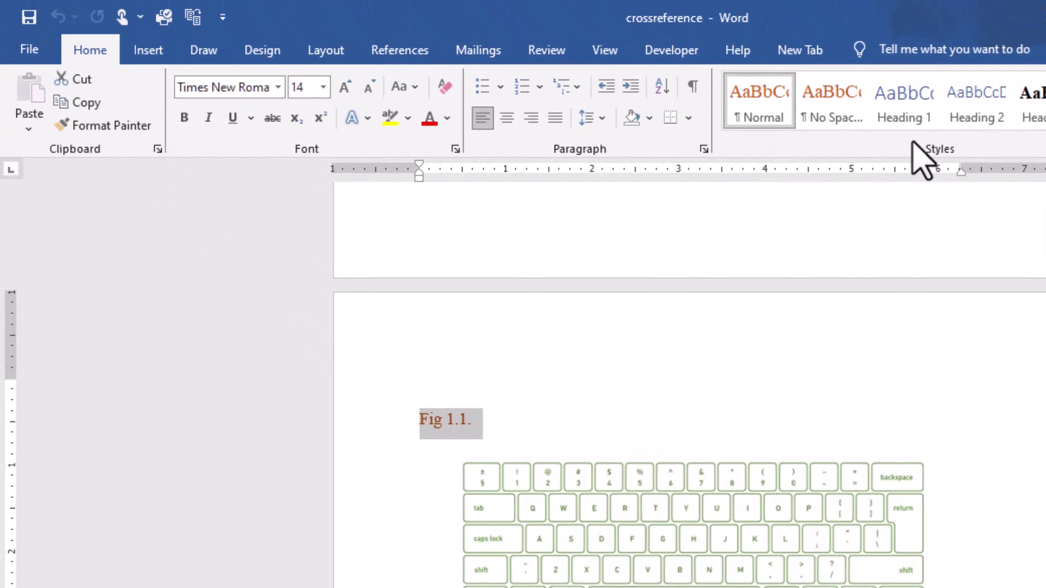
click(907, 123)
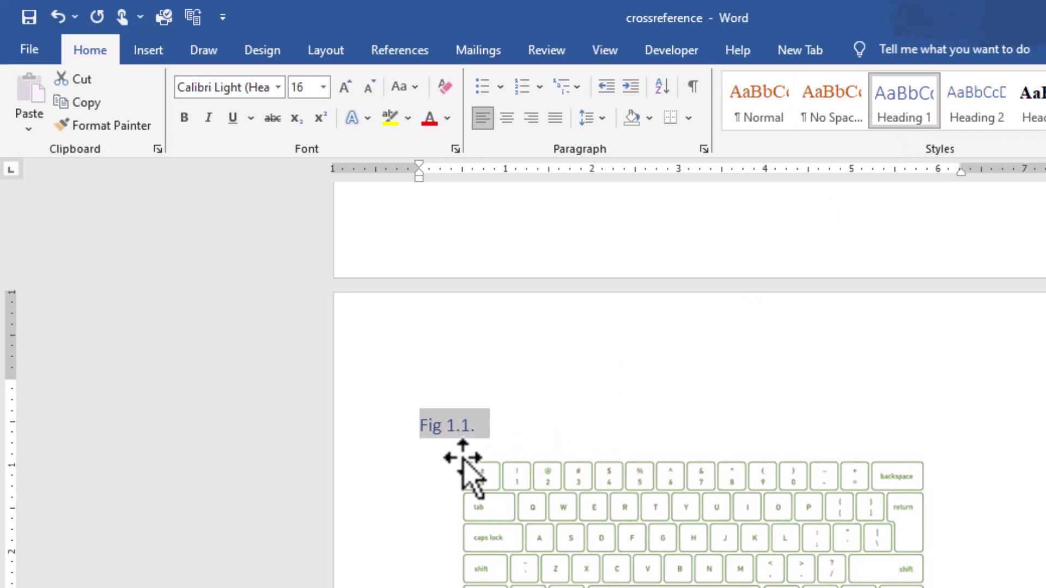
scroll(466, 461, down, 5)
scroll(480, 493, down, 3)
scroll(487, 501, down, 8)
scroll(491, 500, down, 1)
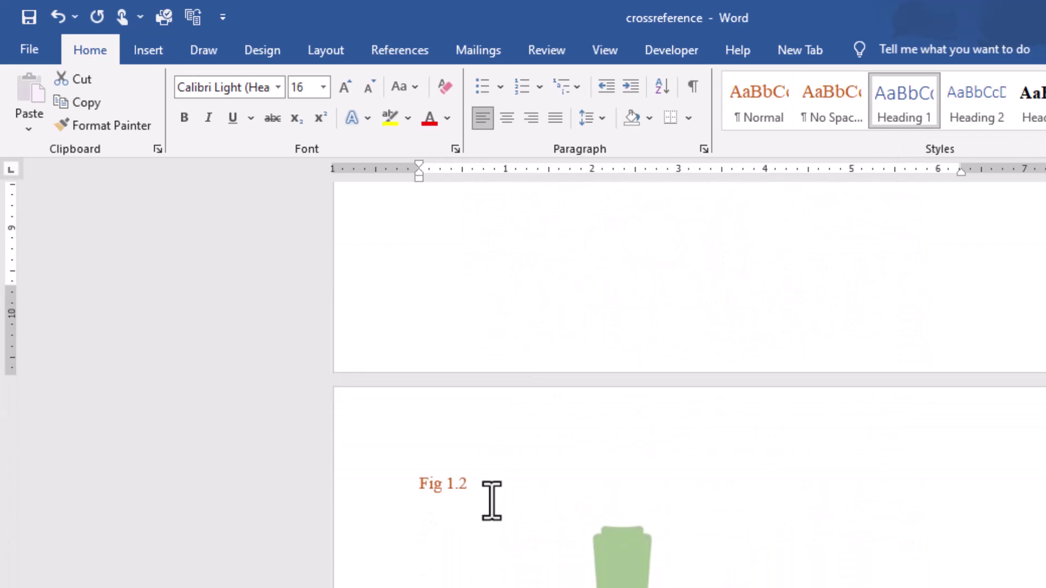
drag(482, 489, 419, 489)
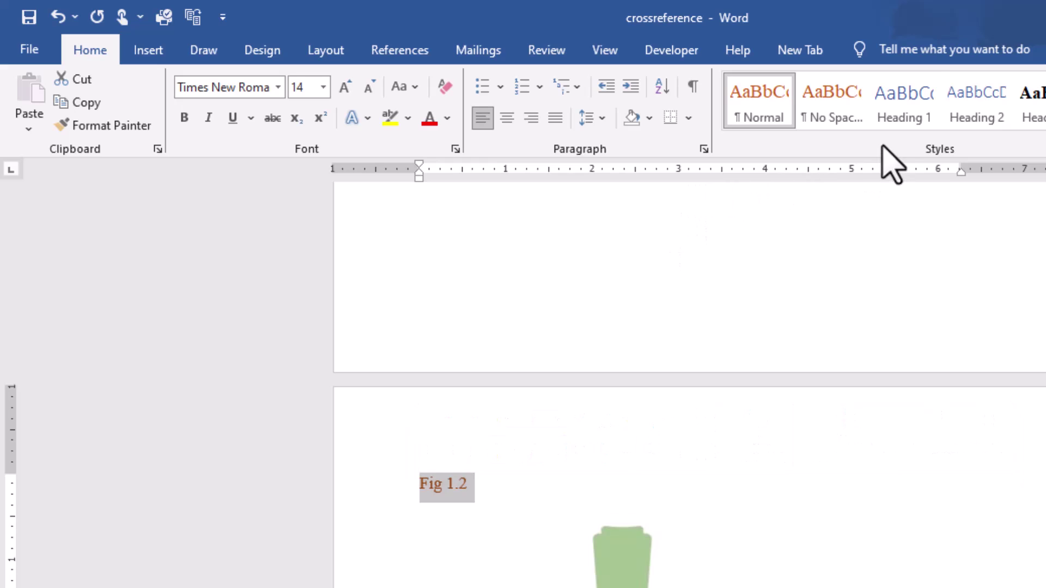
click(899, 123)
- Apply Heading 1 to the Fig 1.3 caption and return to the Keyboard section
scroll(589, 465, down, 6)
scroll(584, 497, down, 5)
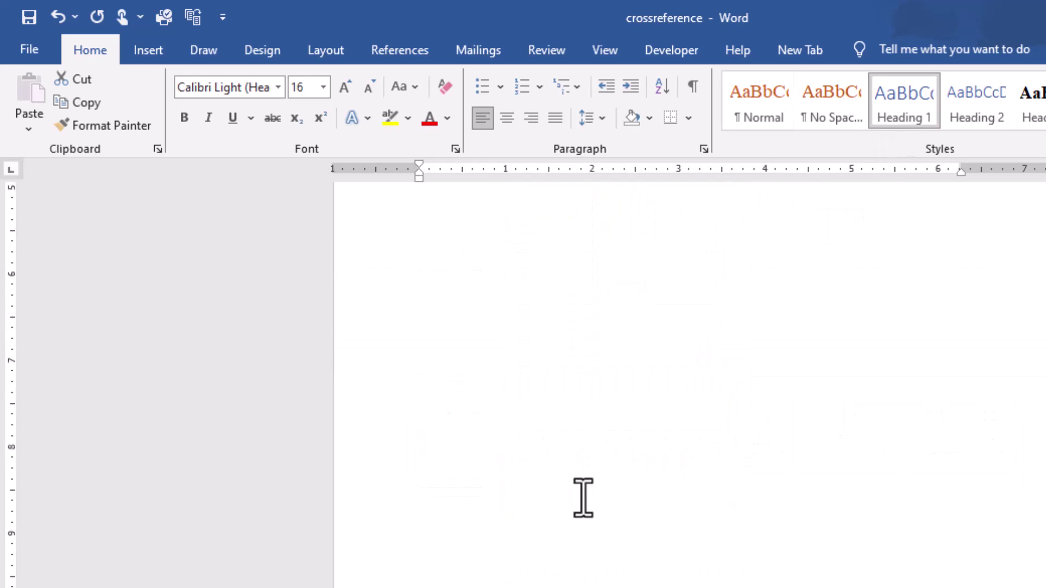
scroll(570, 515, down, 4)
scroll(512, 515, down, 4)
drag(478, 495, 419, 495)
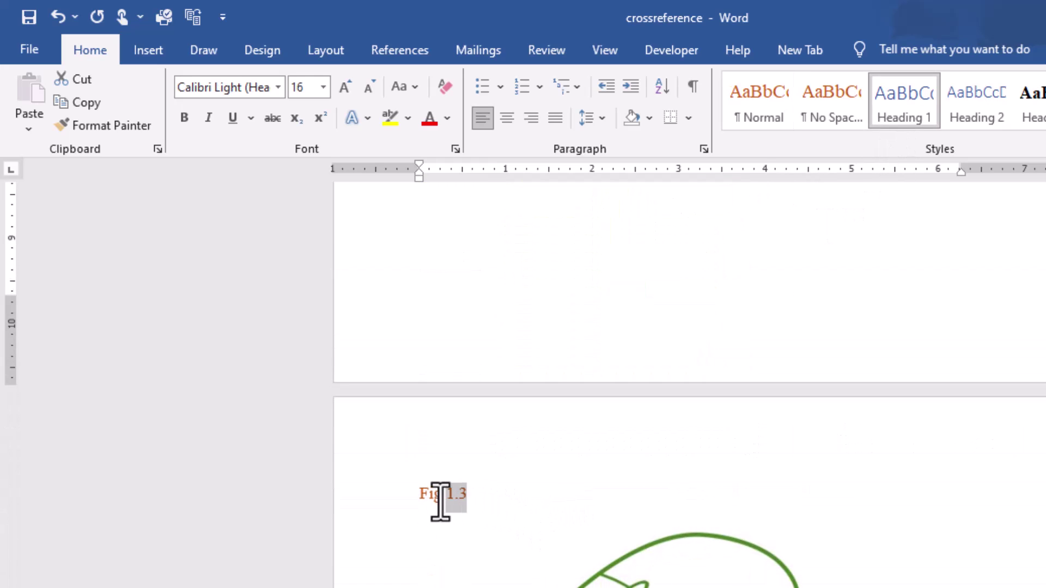
click(900, 119)
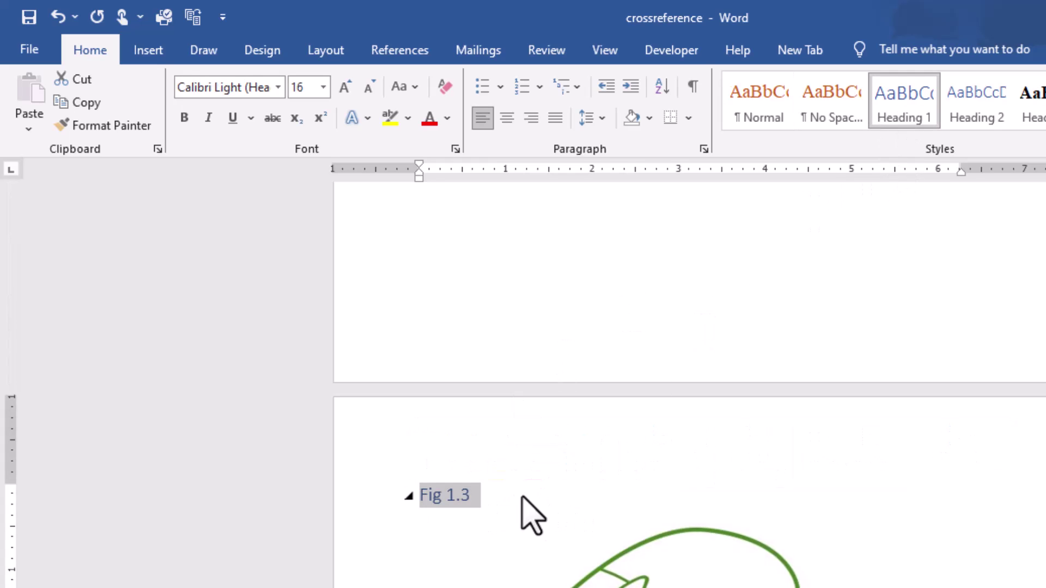
scroll(522, 497, up, 5)
scroll(523, 496, up, 5)
scroll(523, 497, up, 5)
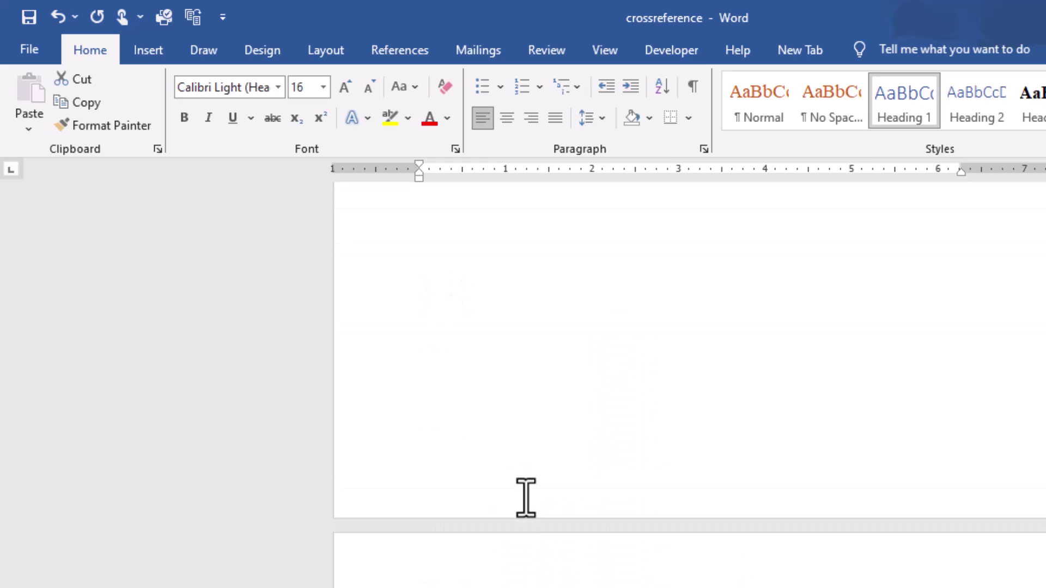
scroll(523, 496, up, 5)
scroll(523, 497, up, 3)
scroll(524, 498, up, 5)
scroll(526, 497, up, 5)
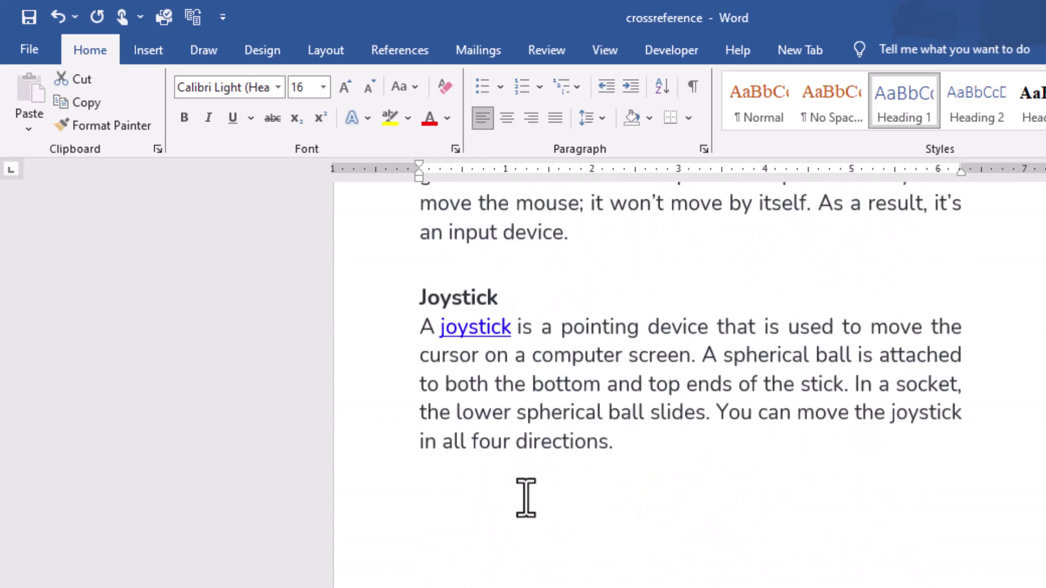
scroll(526, 497, up, 5)
scroll(526, 497, up, 3)
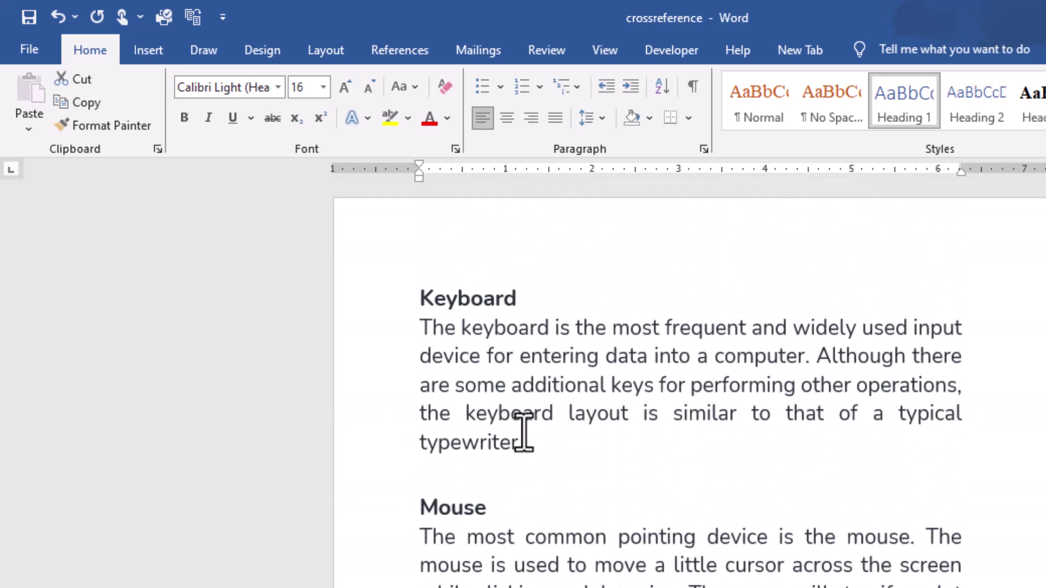
- Type '(please refer to' after 'typewriter.' at the end of the Keyboard paragraph
click(548, 440)
text((please refer to)
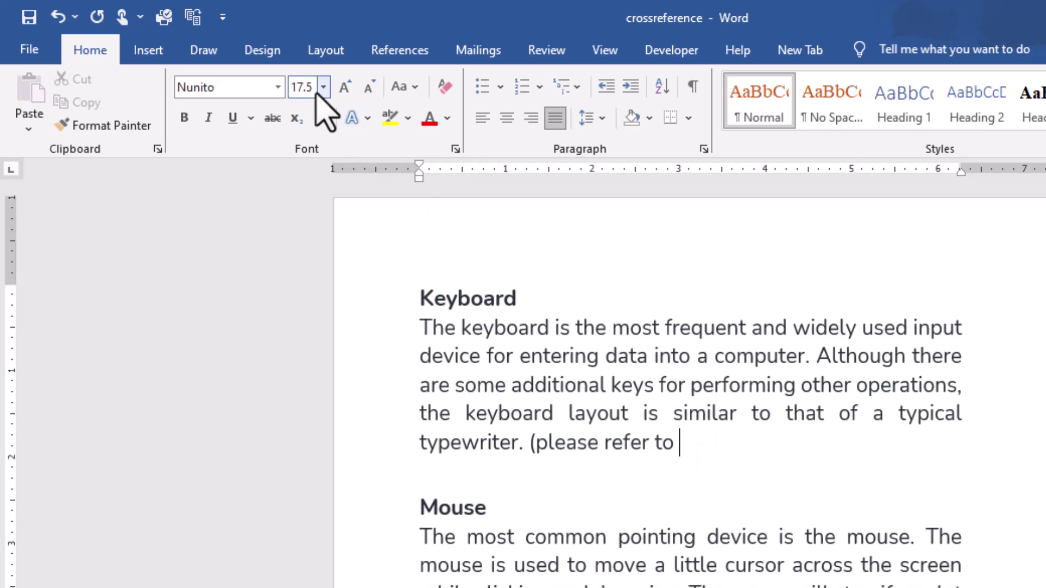
click(157, 51)
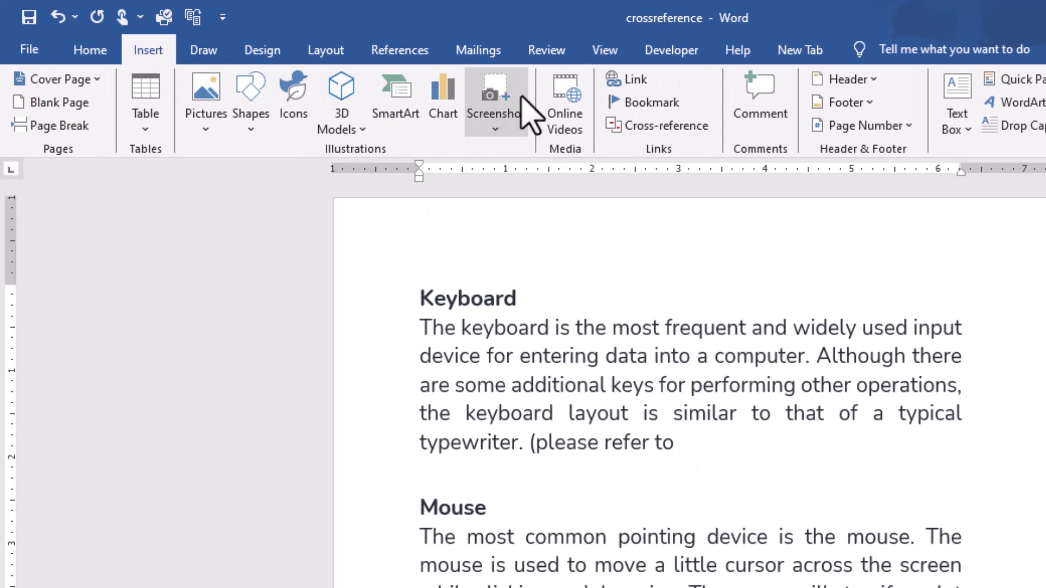
- Insert a hyperlinked Heading-text cross-reference to the 'Fig 1.1.' heading
click(634, 128)
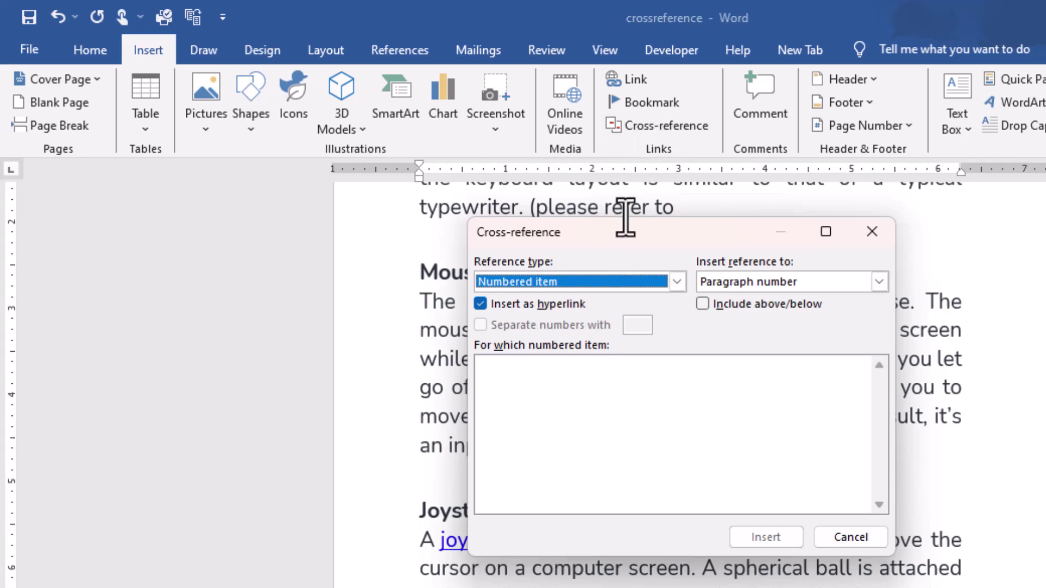
drag(626, 231, 662, 210)
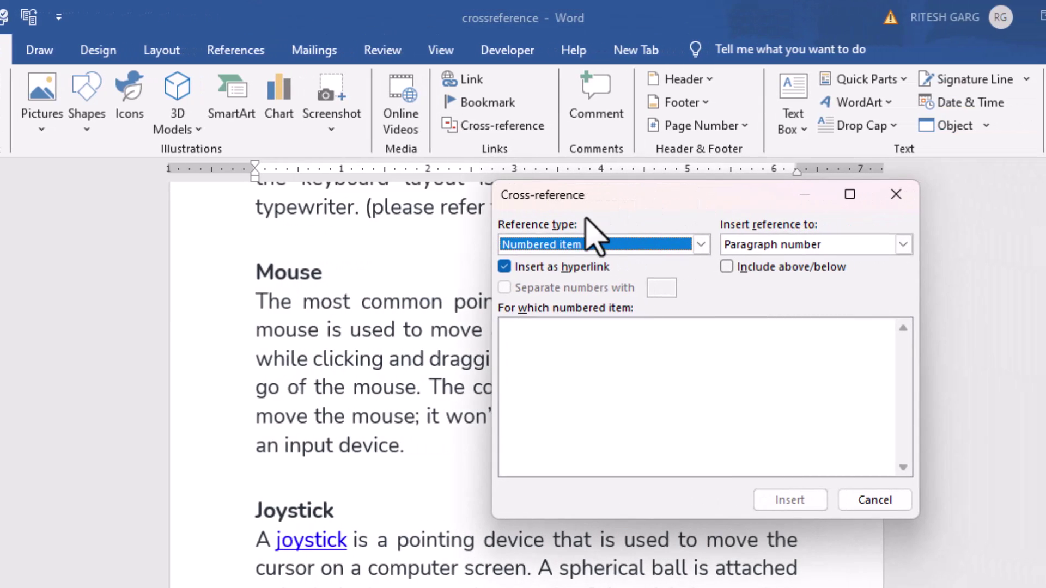
click(595, 248)
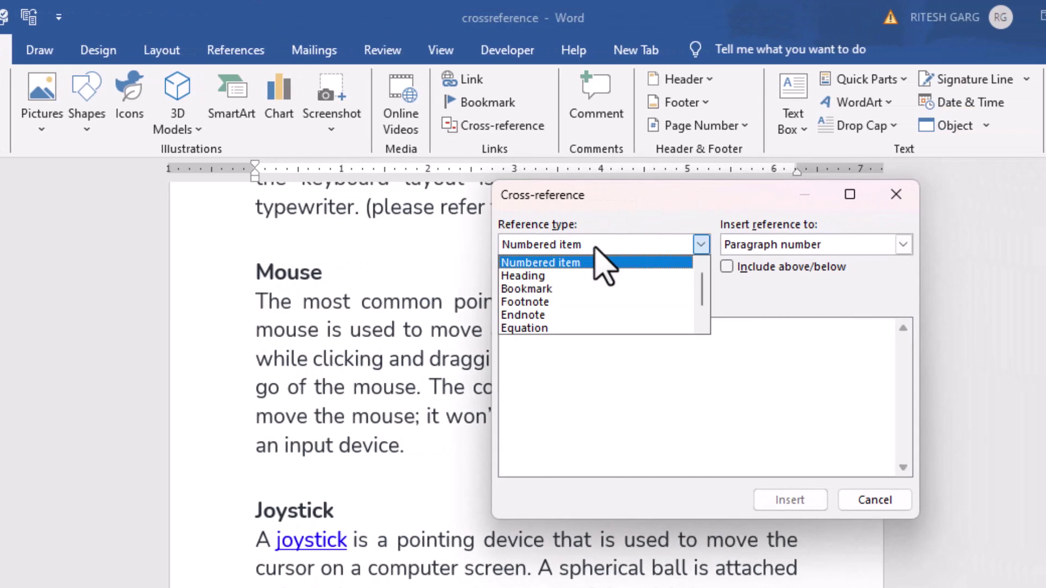
click(568, 276)
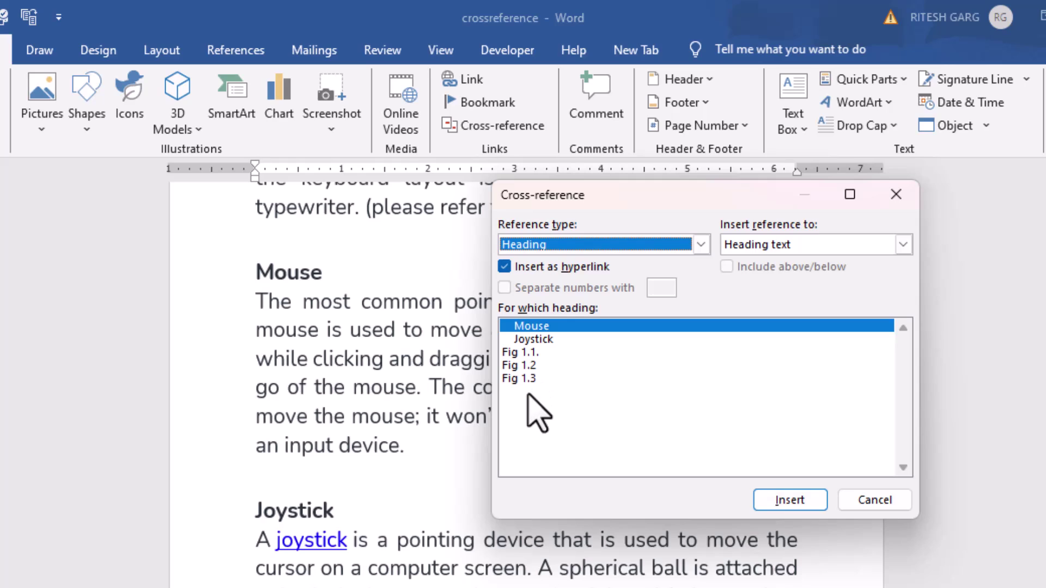
click(527, 354)
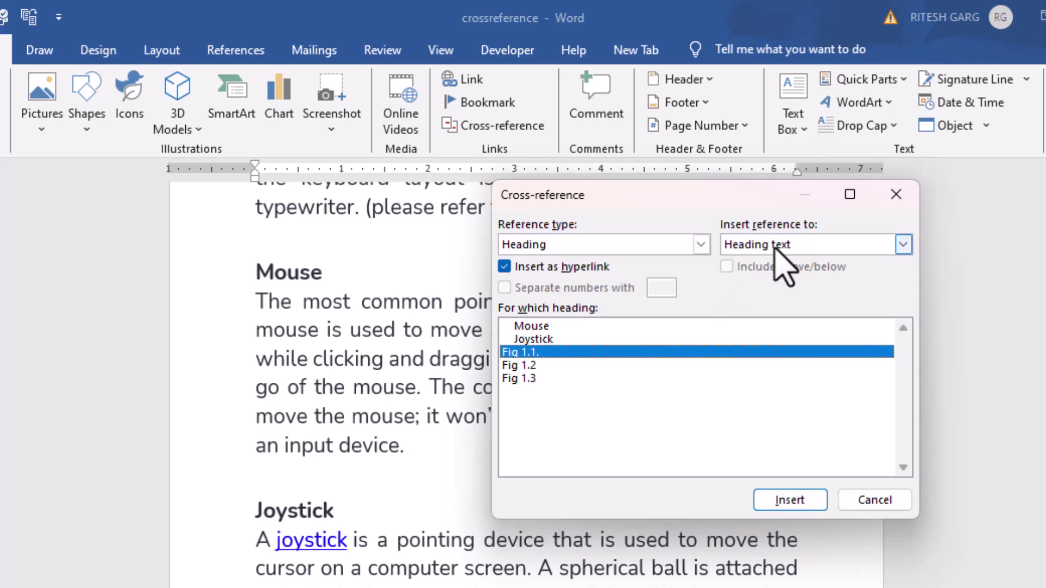
click(787, 500)
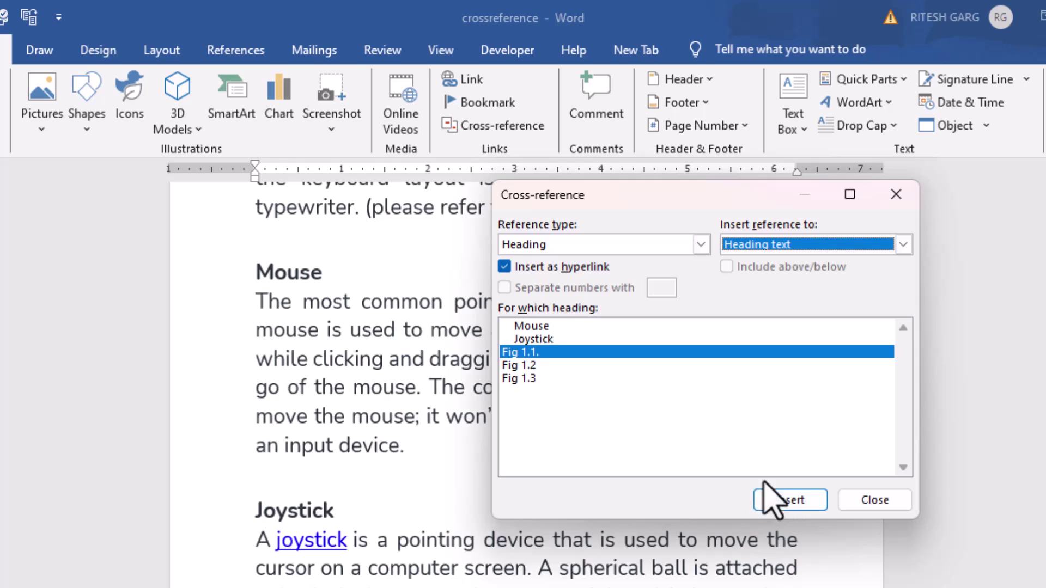
- Close the Cross-reference dialog and type ' of page number' after the Fig 1.1. reference
click(847, 500)
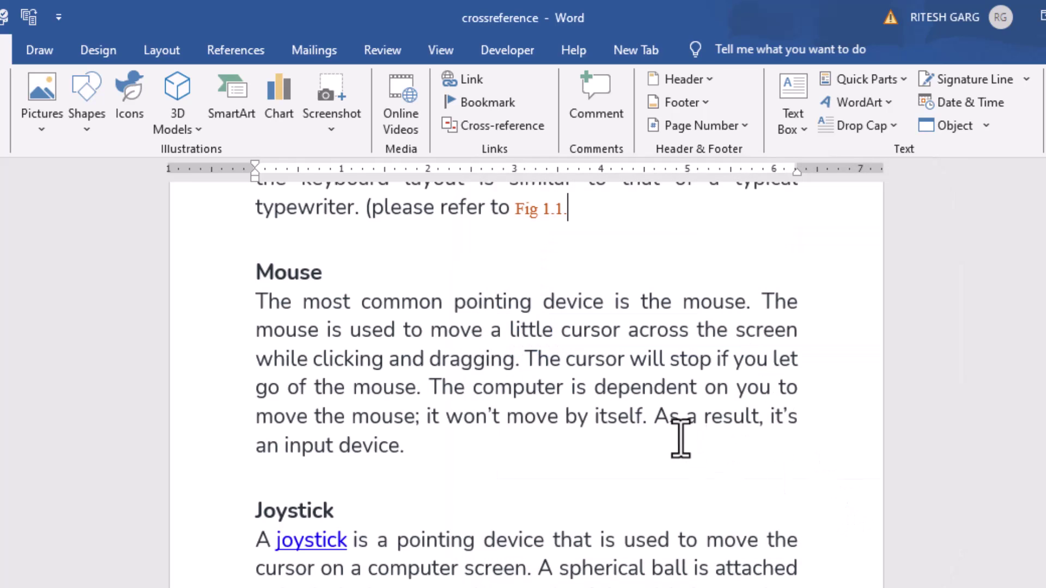
scroll(681, 438, up, 2)
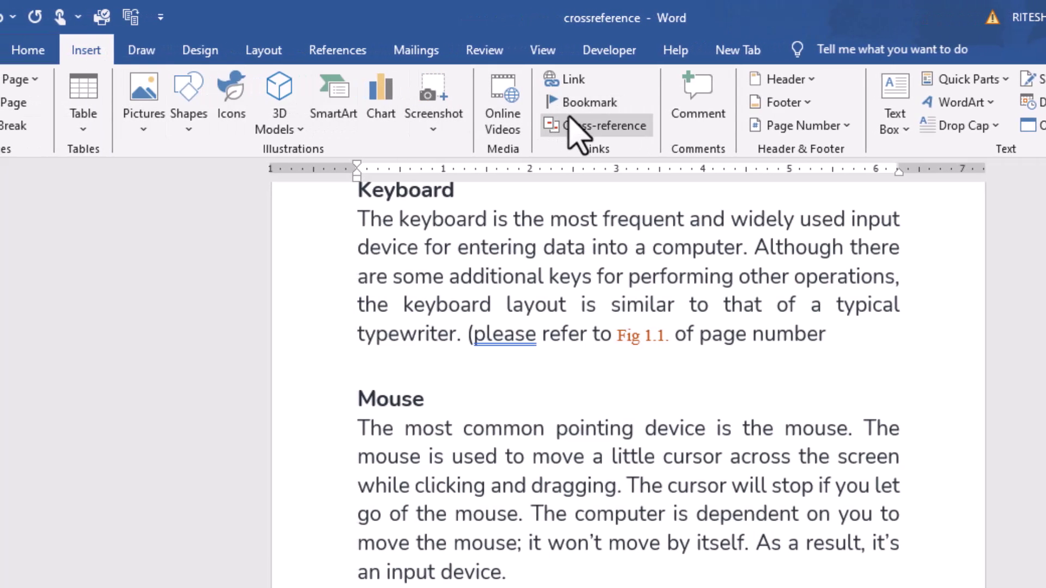
- Insert a page-number cross-reference to Fig 1.1., showing 2, then type the closing ')'
click(571, 126)
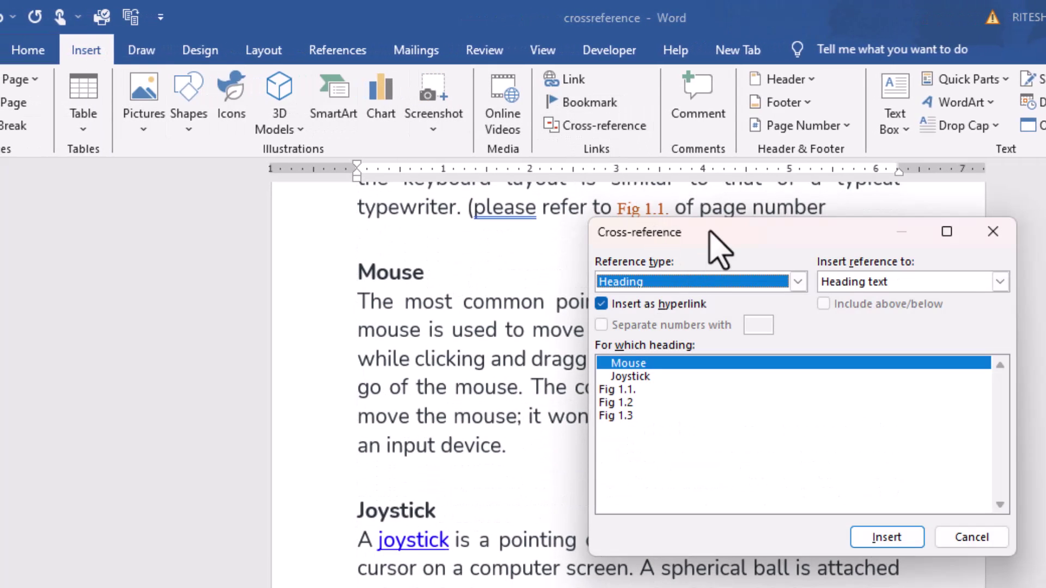
mouse_move(711, 232)
mouse_down()
mouse_move(550, 57)
mouse_move(691, 38)
mouse_up()
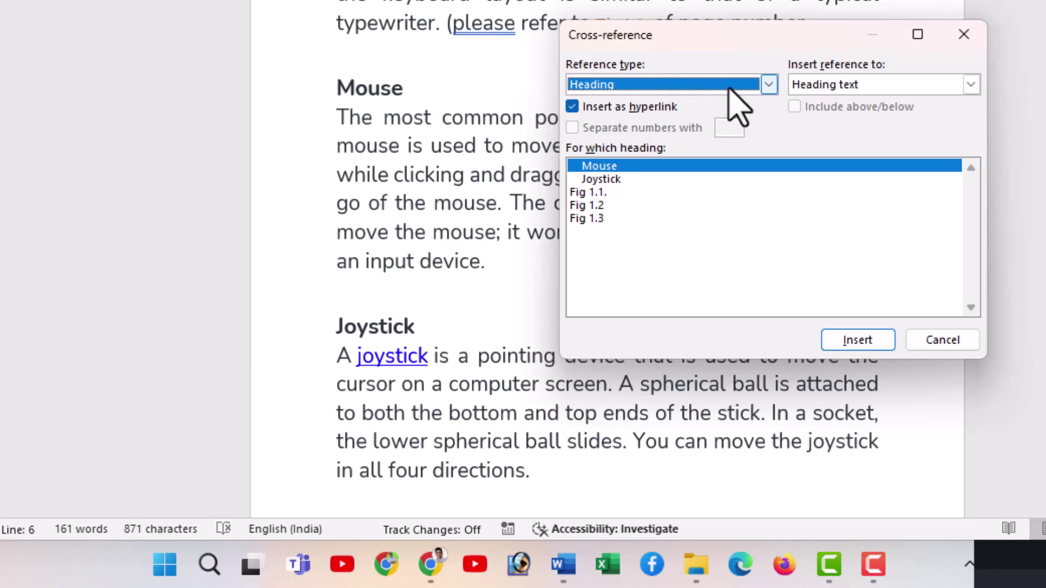
click(861, 87)
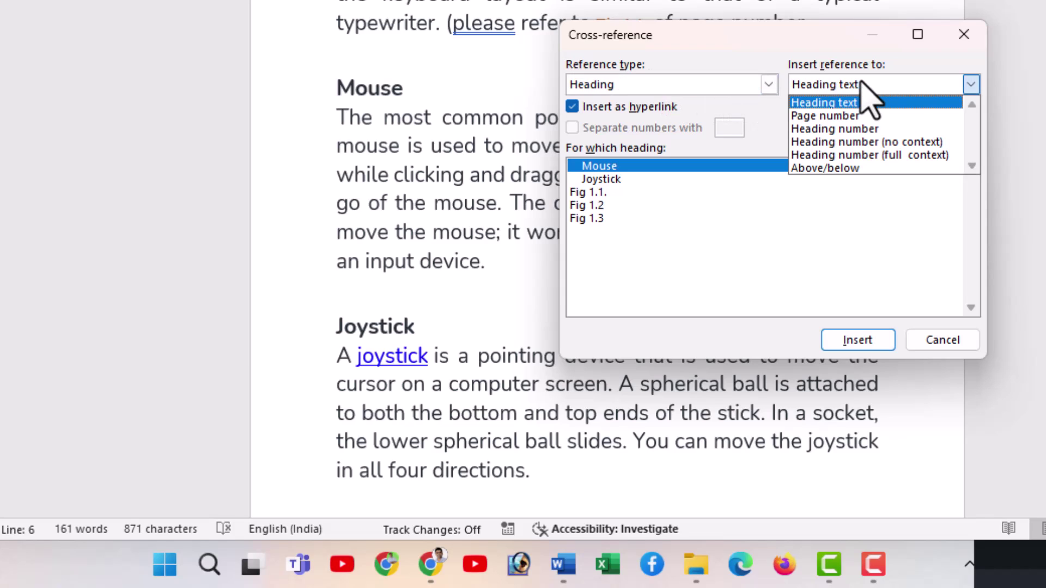
click(839, 116)
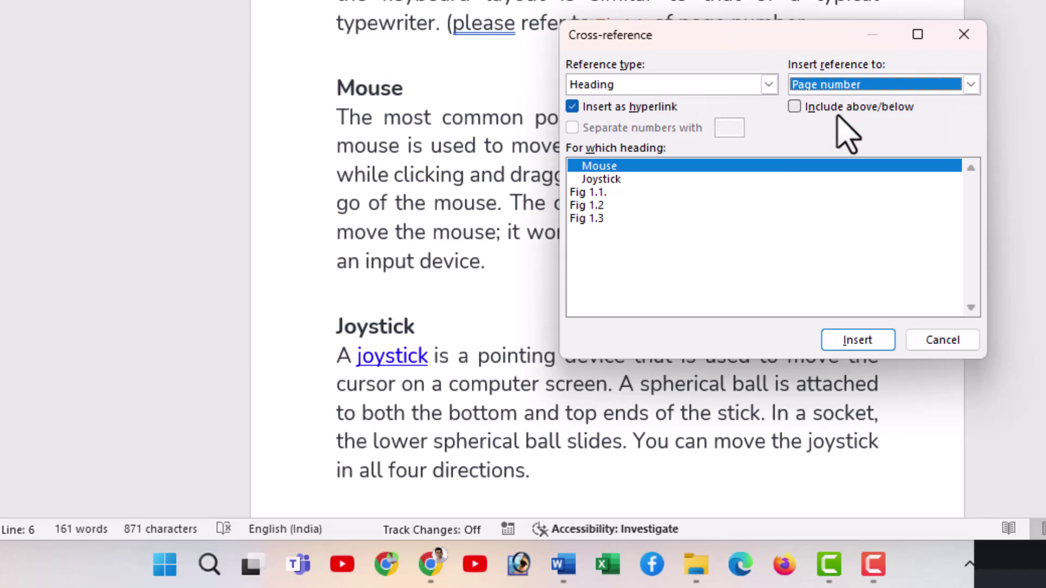
click(588, 193)
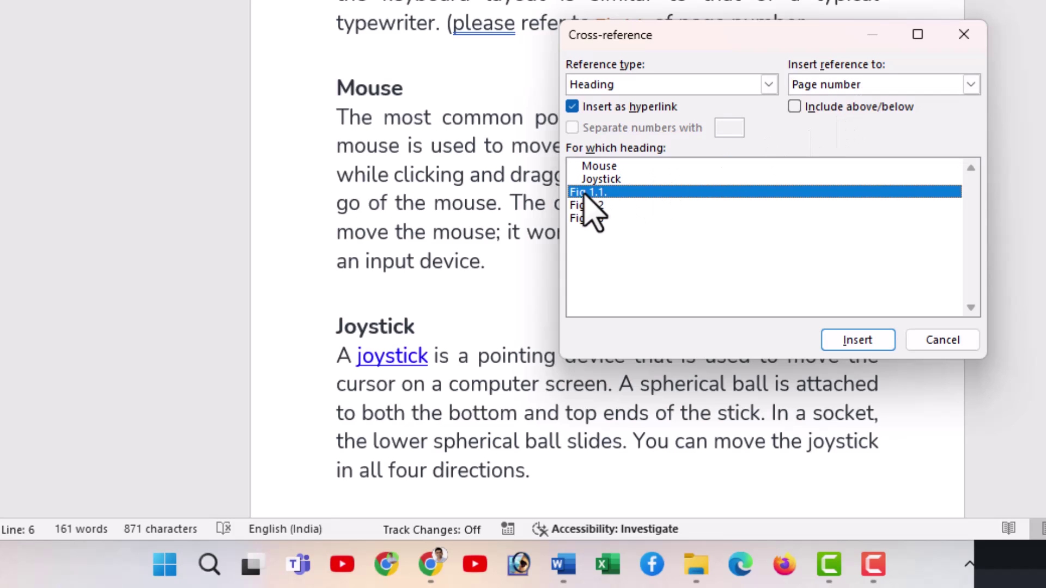
click(850, 341)
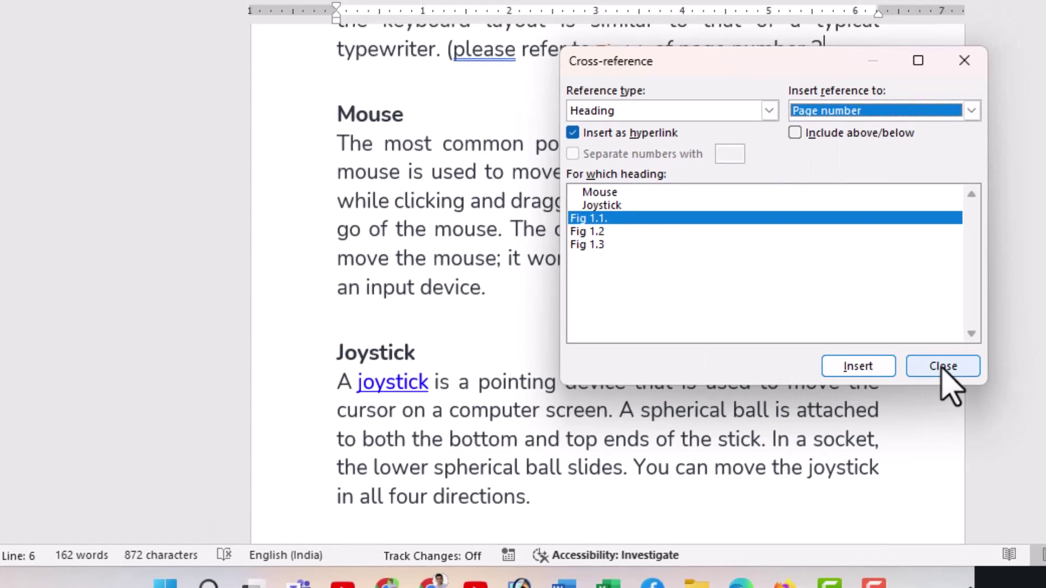
click(943, 366)
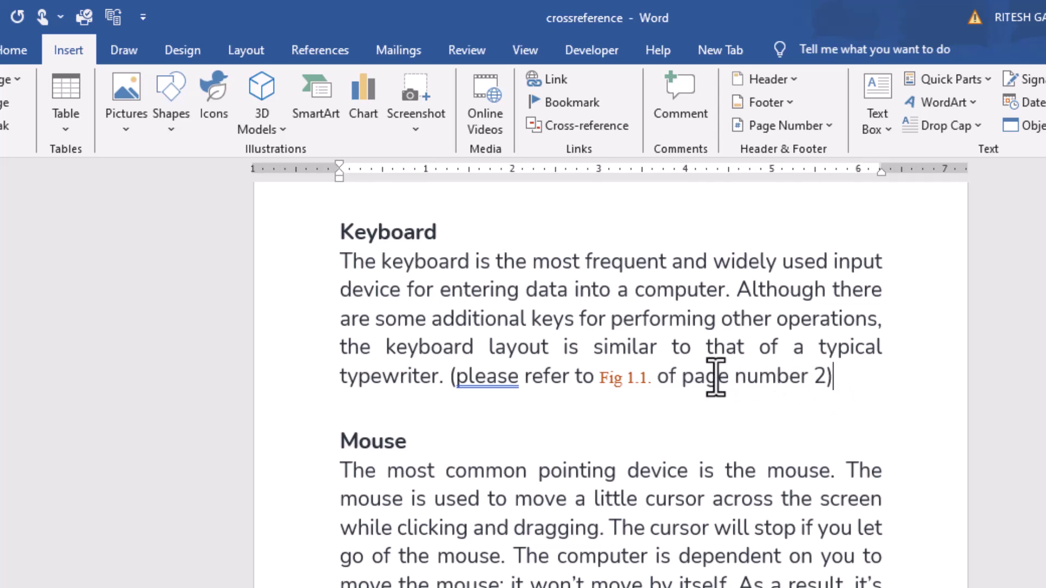
- Ctrl+click the 'Fig 1.1.' reference to confirm it jumps to the keyboard figure
ctrl+click(626, 381)
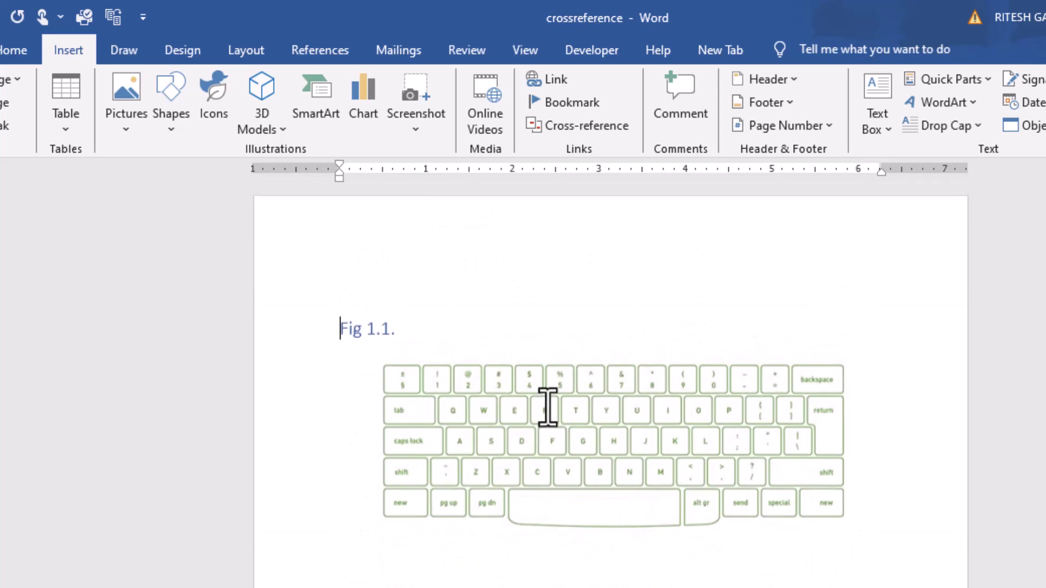
scroll(547, 407, up, 5)
scroll(566, 417, up, 3)
scroll(654, 419, up, 2)
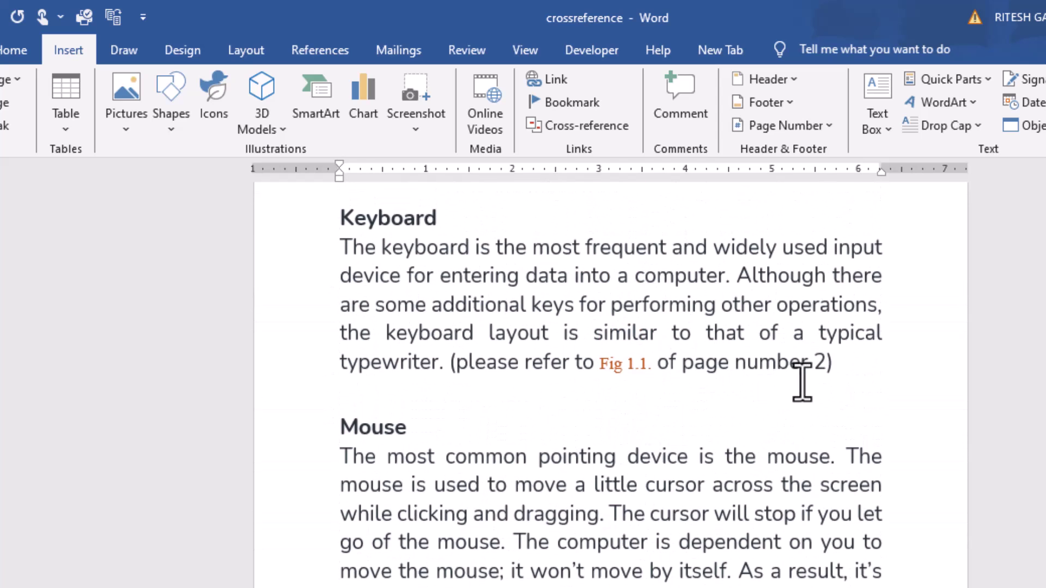
- Confirm the page-number reference '2' also jumps to Fig 1.1, then review the pages
ctrl+click(819, 371)
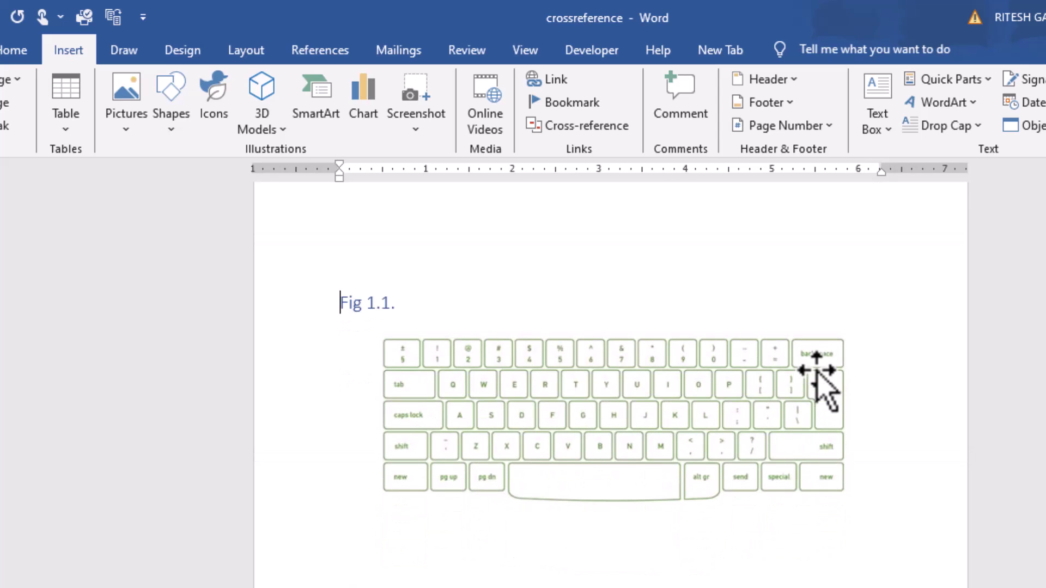
scroll(567, 398, up, 3)
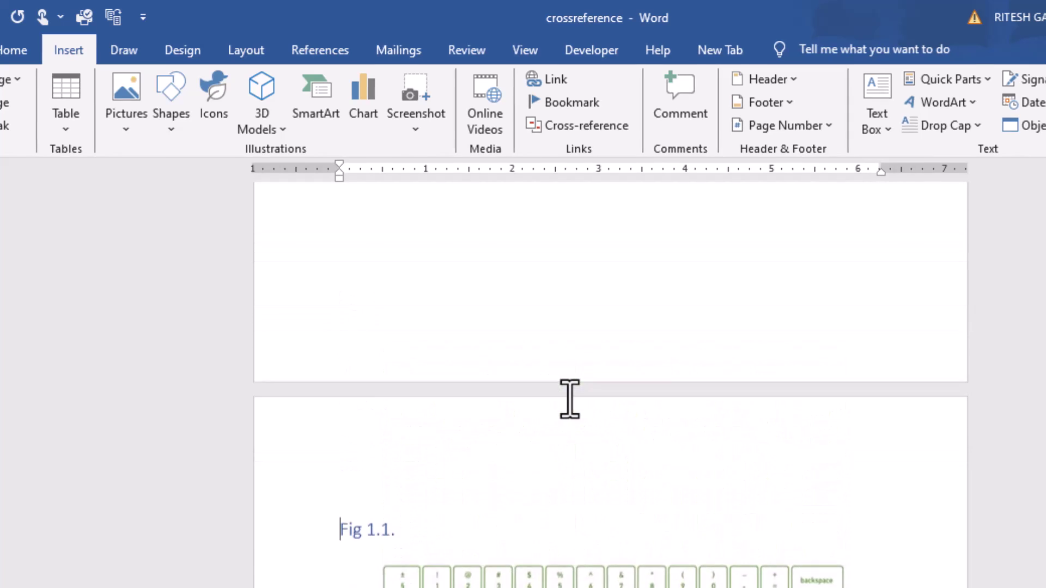
scroll(528, 346, up, 5)
scroll(495, 304, up, 3)
scroll(388, 322, up, 2)
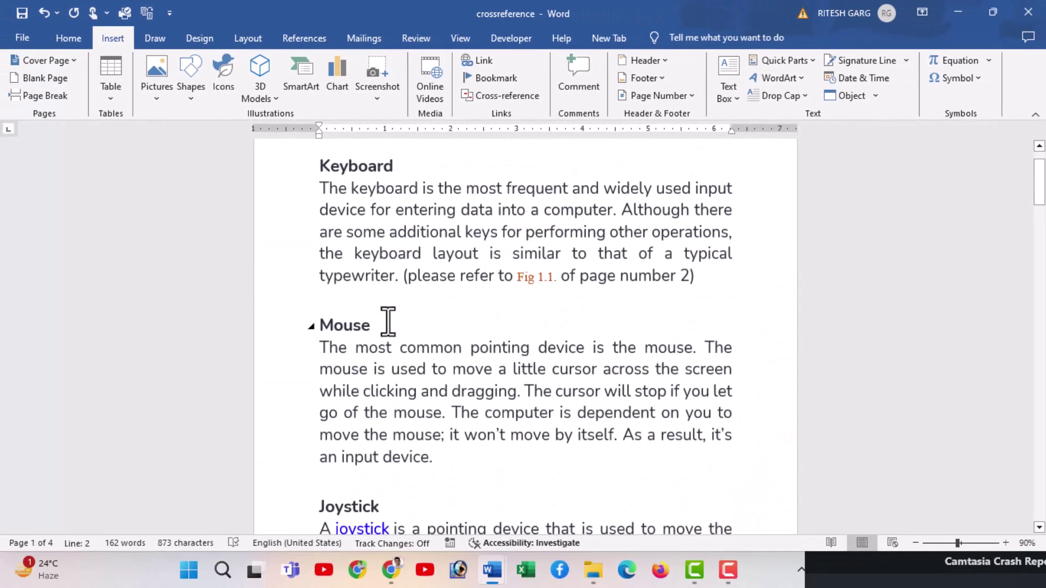
scroll(388, 321, down, 1)
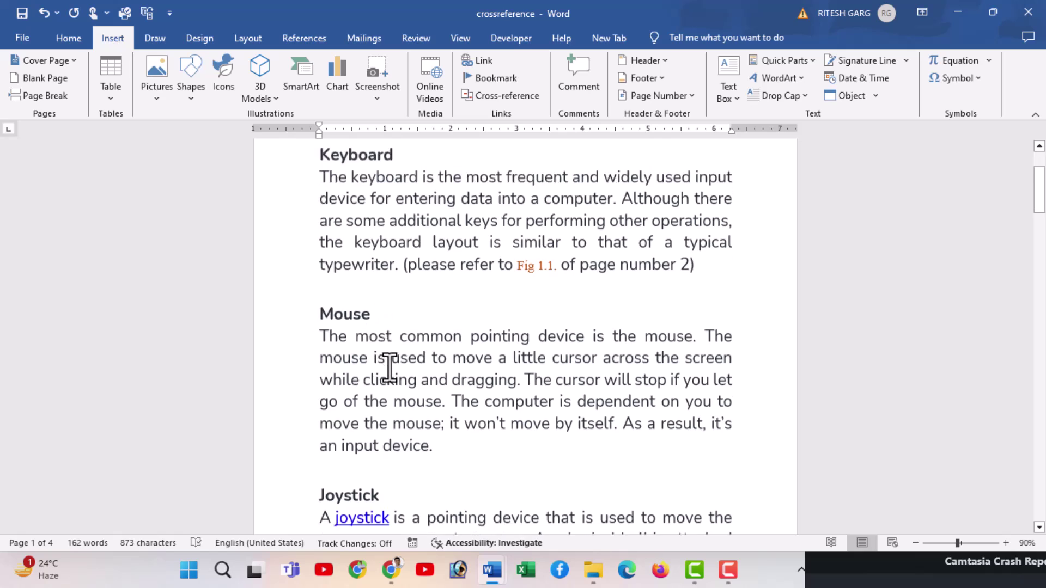
scroll(388, 369, down, 2)
scroll(362, 386, down, 2)
scroll(397, 390, down, 2)
scroll(406, 394, down, 1)
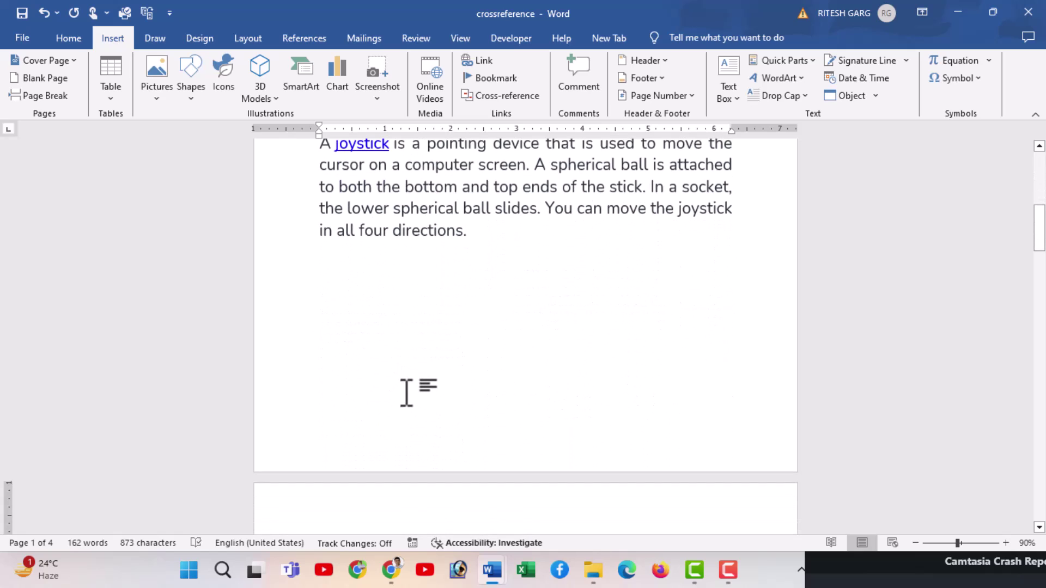
ctrl+scroll(406, 393, down, 4)
ctrl+scroll(397, 408, down, 1)
click(424, 383)
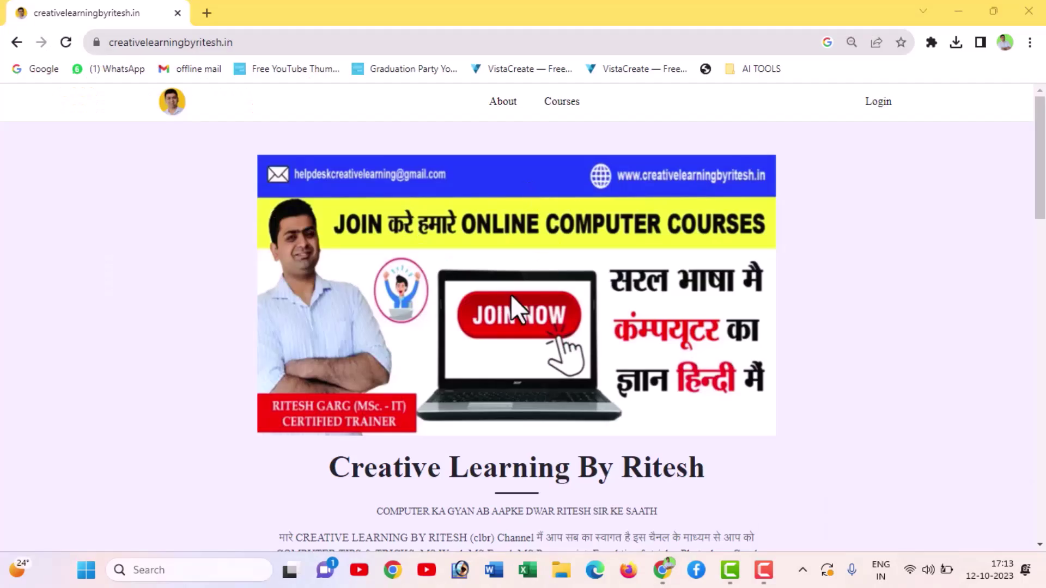
- Scroll down and open the MS Word course's page
scroll(512, 295, down, 5)
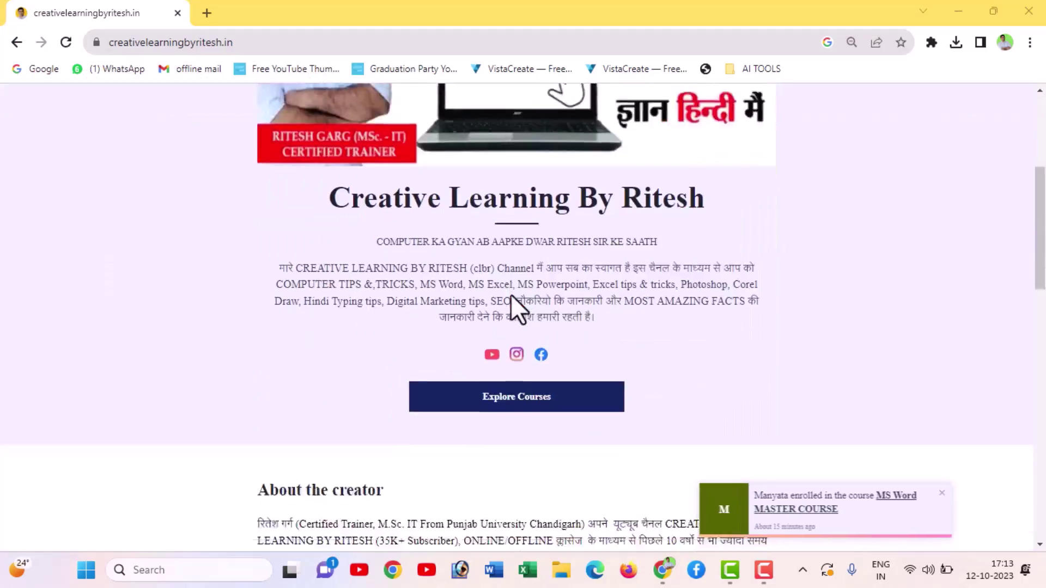
scroll(511, 294, down, 3)
scroll(512, 294, down, 2)
scroll(511, 296, down, 2)
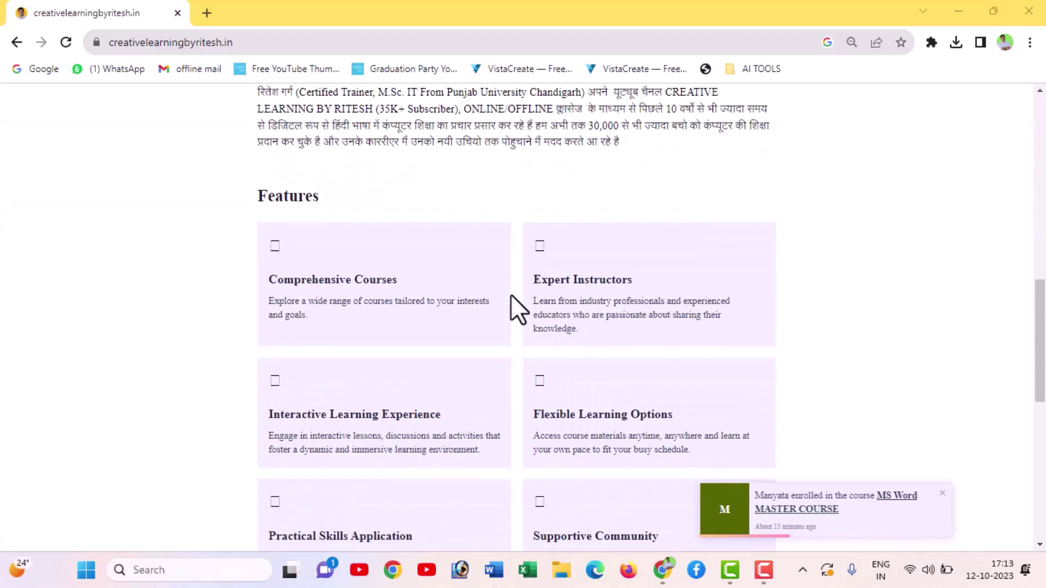
scroll(512, 296, down, 3)
scroll(511, 296, down, 4)
scroll(511, 295, down, 2)
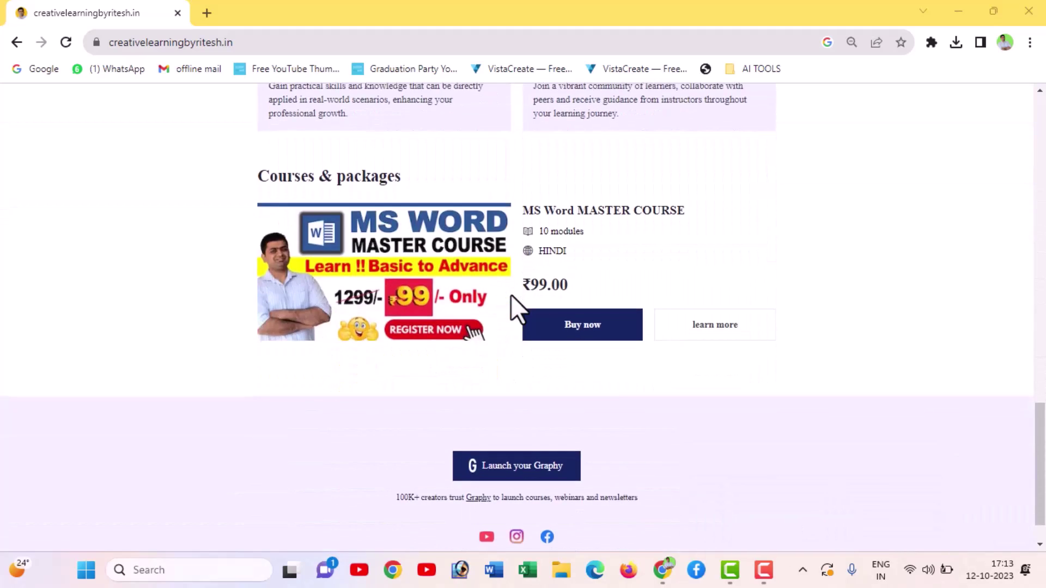
click(455, 260)
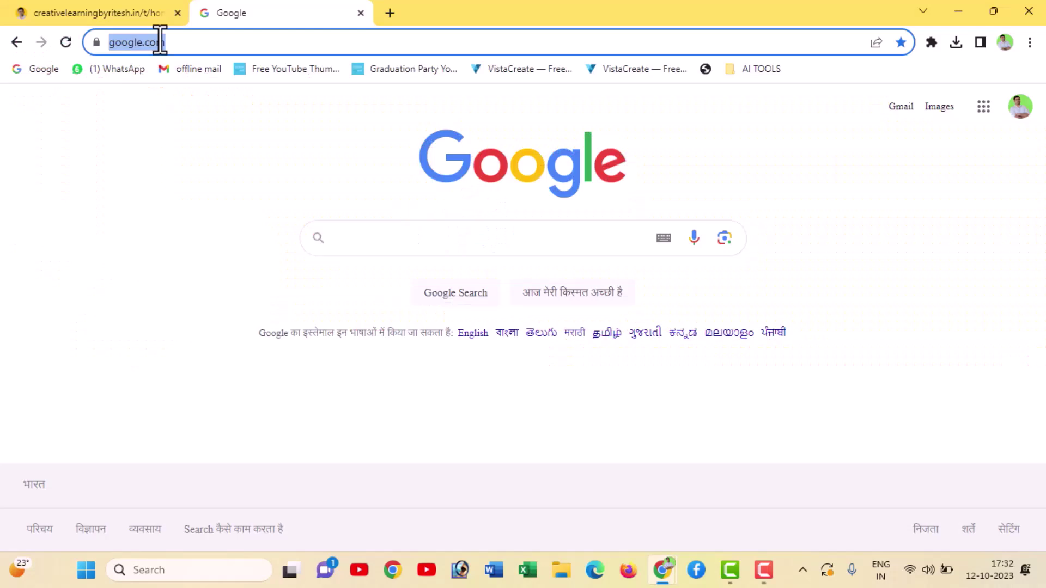
- Load the course site's homepage and choose Buy now on the MS Word MASTER COURSE card
text(www.creativelearningbyritesh.in)
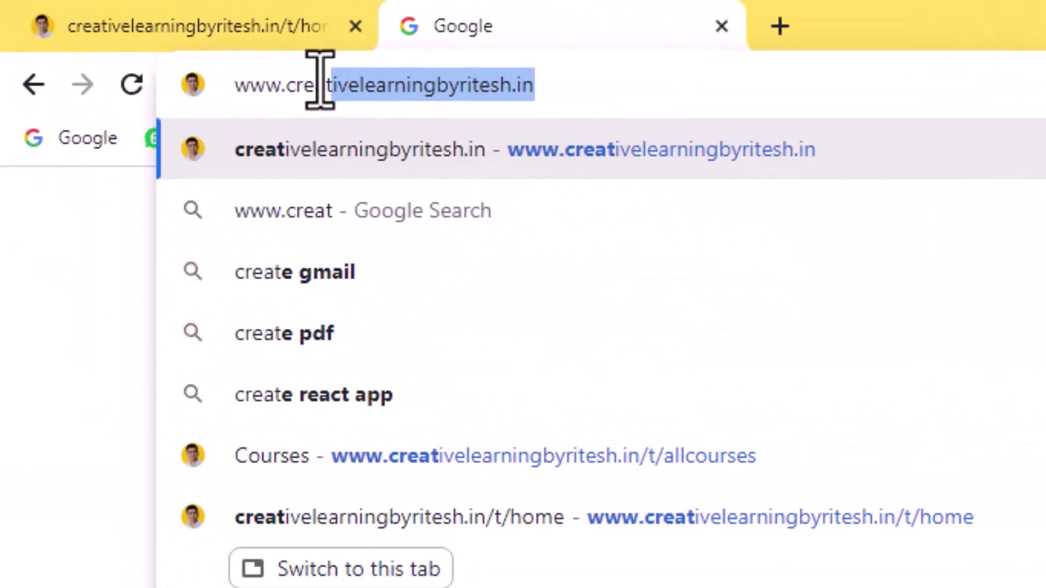
key(End)
key(Return)
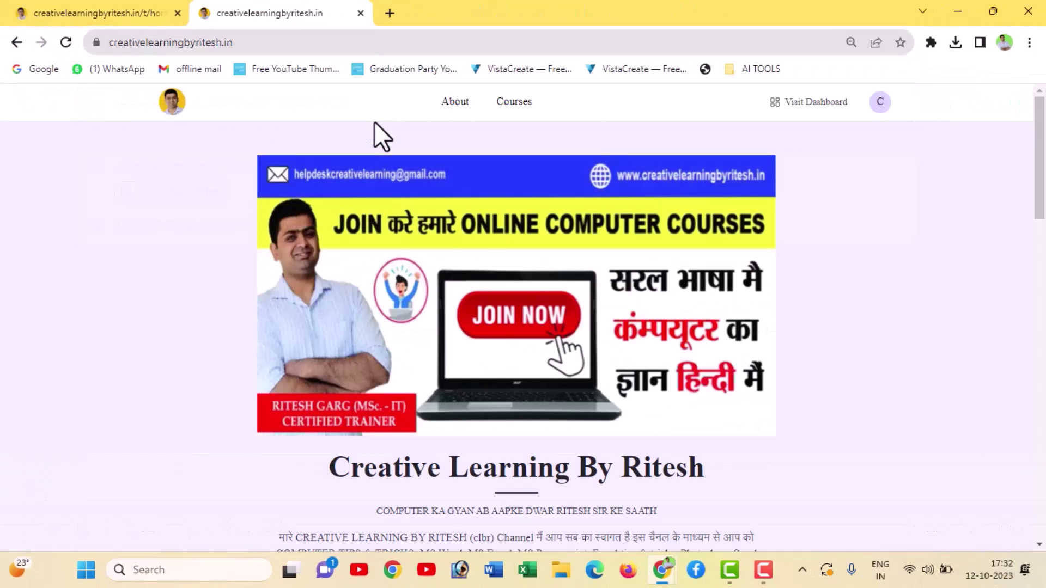
scroll(463, 298, down, 2)
scroll(463, 297, down, 10)
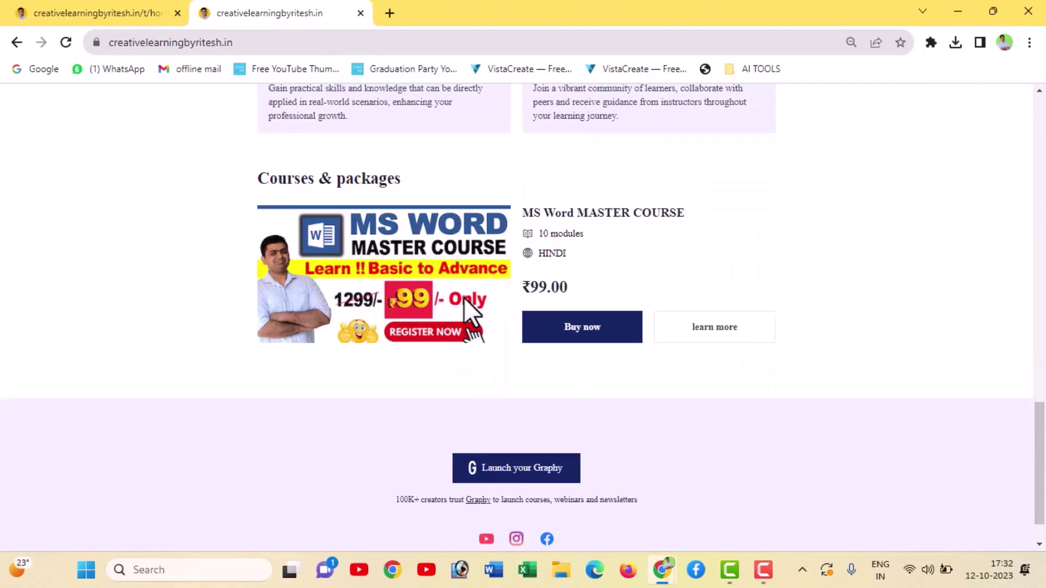
click(564, 289)
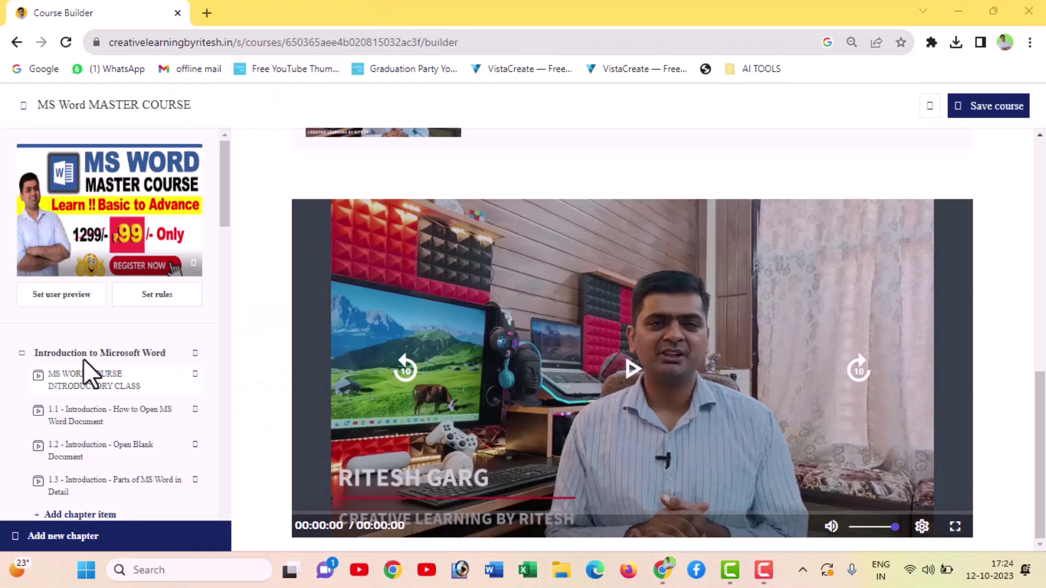
scroll(101, 428, down, 1)
scroll(101, 428, down, 3)
scroll(101, 428, down, 4)
scroll(101, 427, down, 4)
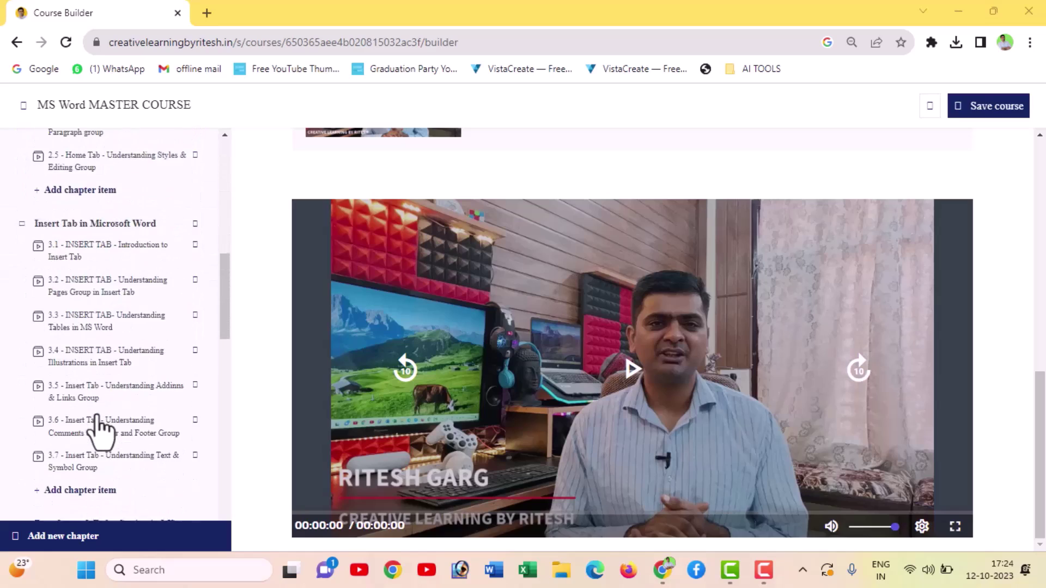
scroll(101, 428, down, 4)
scroll(100, 428, down, 1)
scroll(101, 422, down, 2)
scroll(101, 417, down, 3)
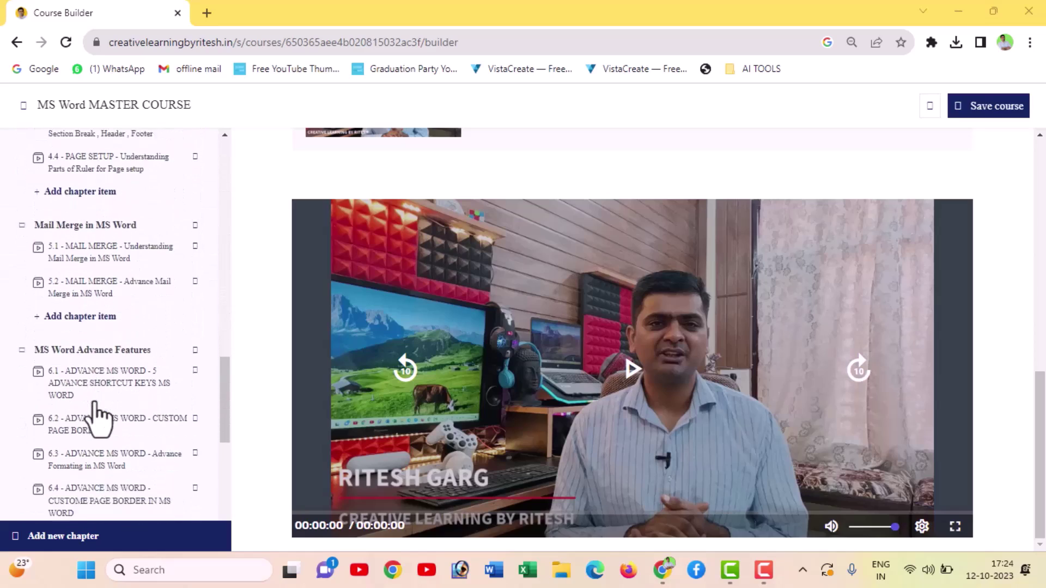